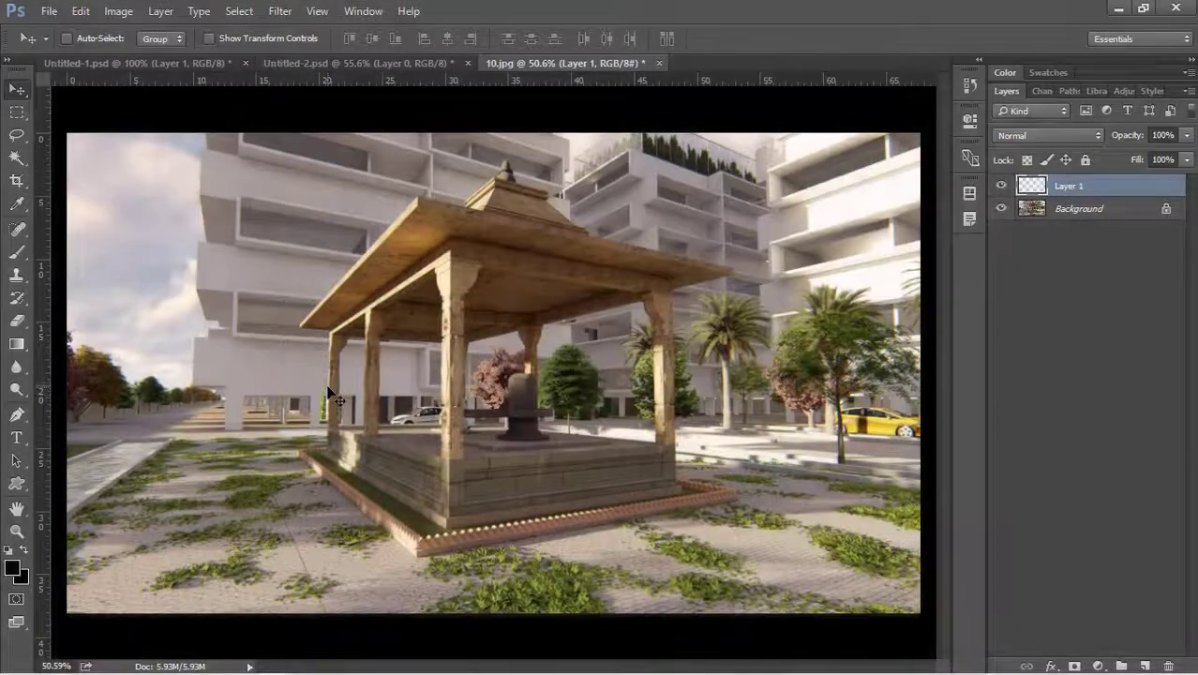
# Stamp people-silhouette groups left and right of the pavilion and raise Layer 1 opacity to 60%.
pyautogui.press('b')
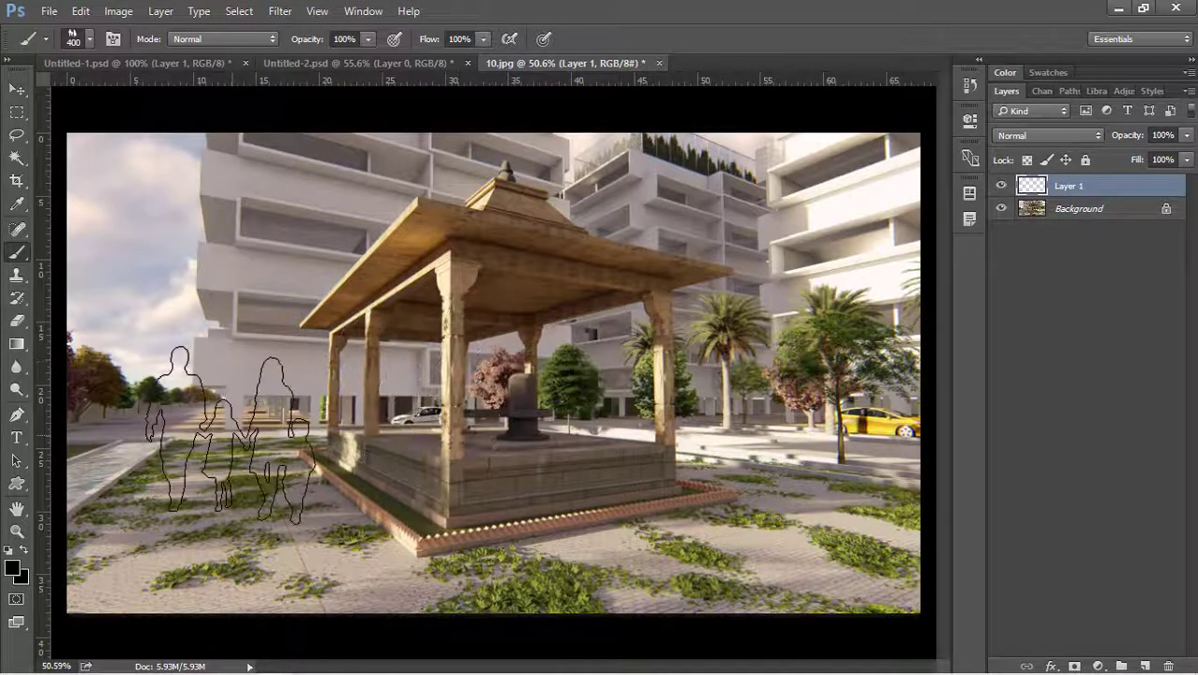
pyautogui.click(218, 432)
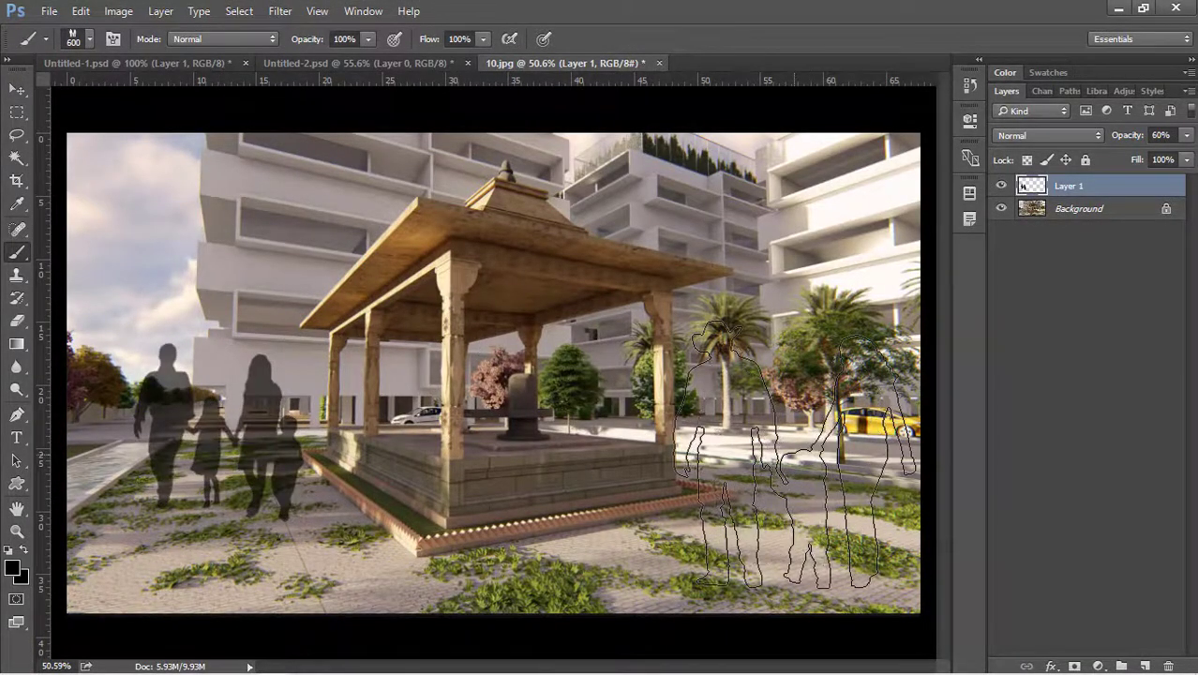
pyautogui.click(796, 454)
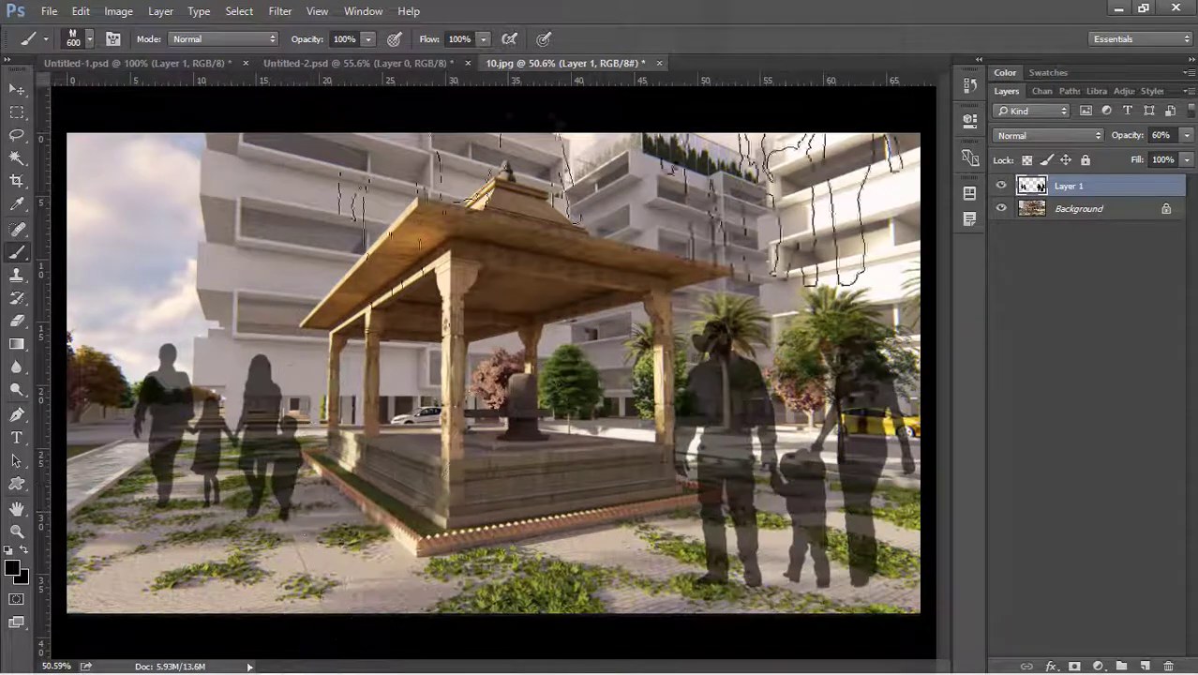
pyautogui.moveTo(1137, 148)
pyautogui.mouseDown()
pyautogui.moveTo(1157, 148)
pyautogui.moveTo(1126, 138)
pyautogui.mouseUp()
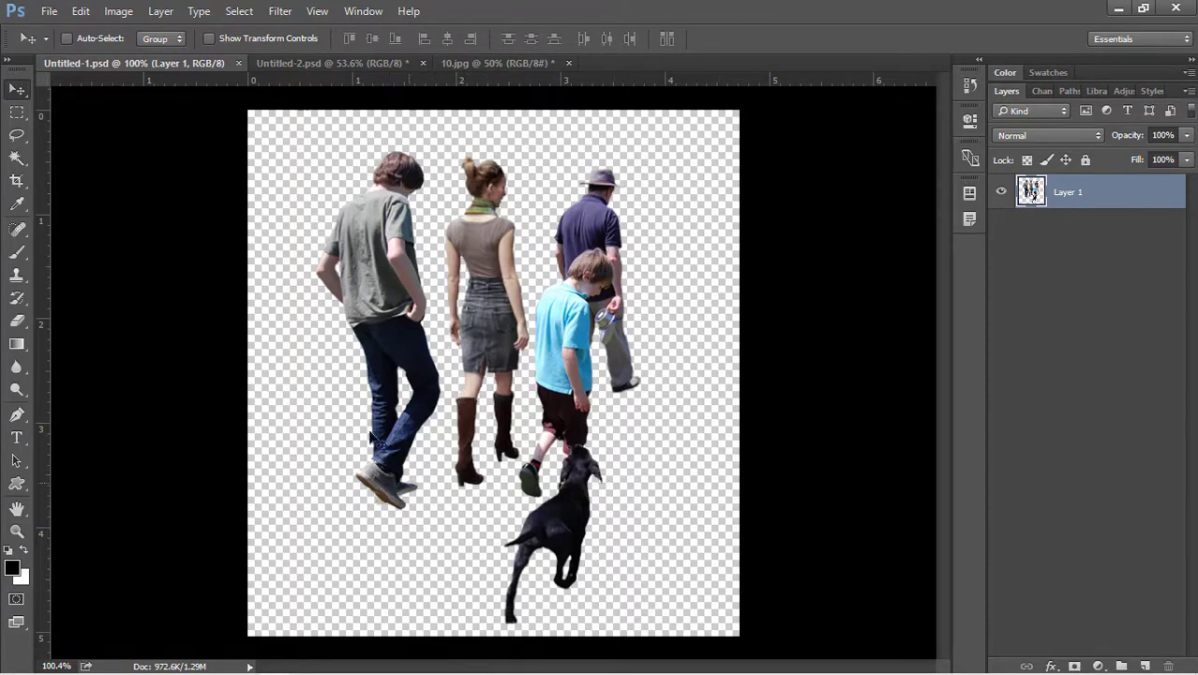
# In Untitled-2.psd, convert the locked Background into an editable layer named Layer 0.
pyautogui.click(339, 66)
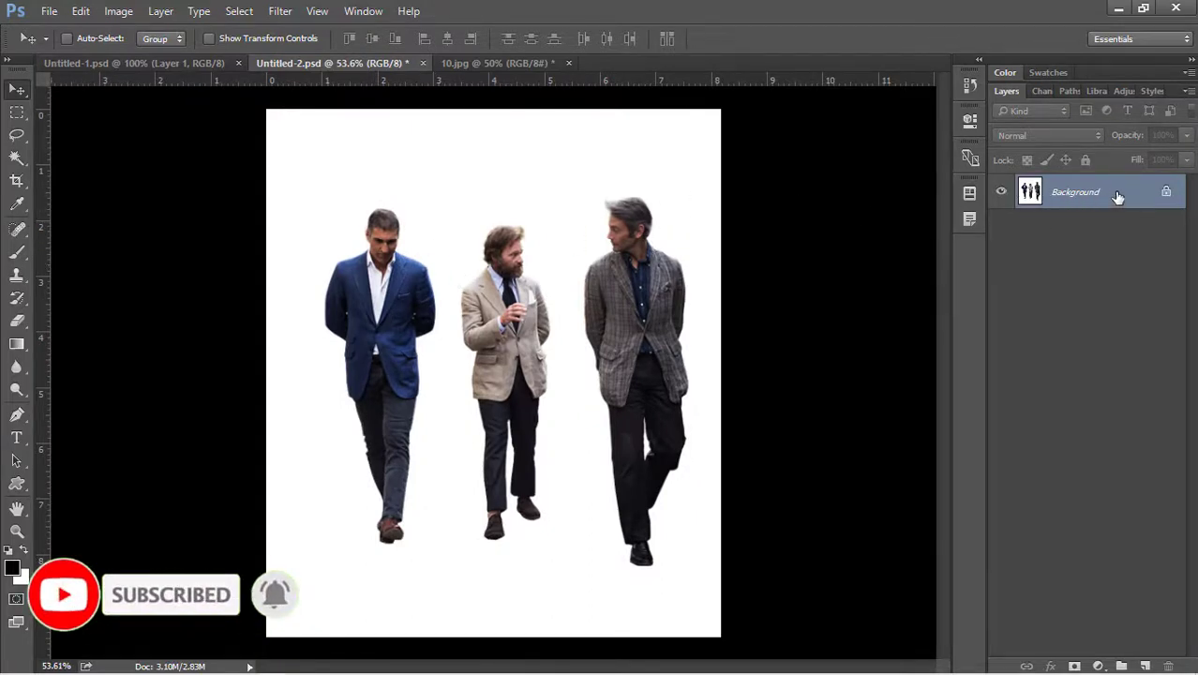
pyautogui.doubleClick(1077, 193)
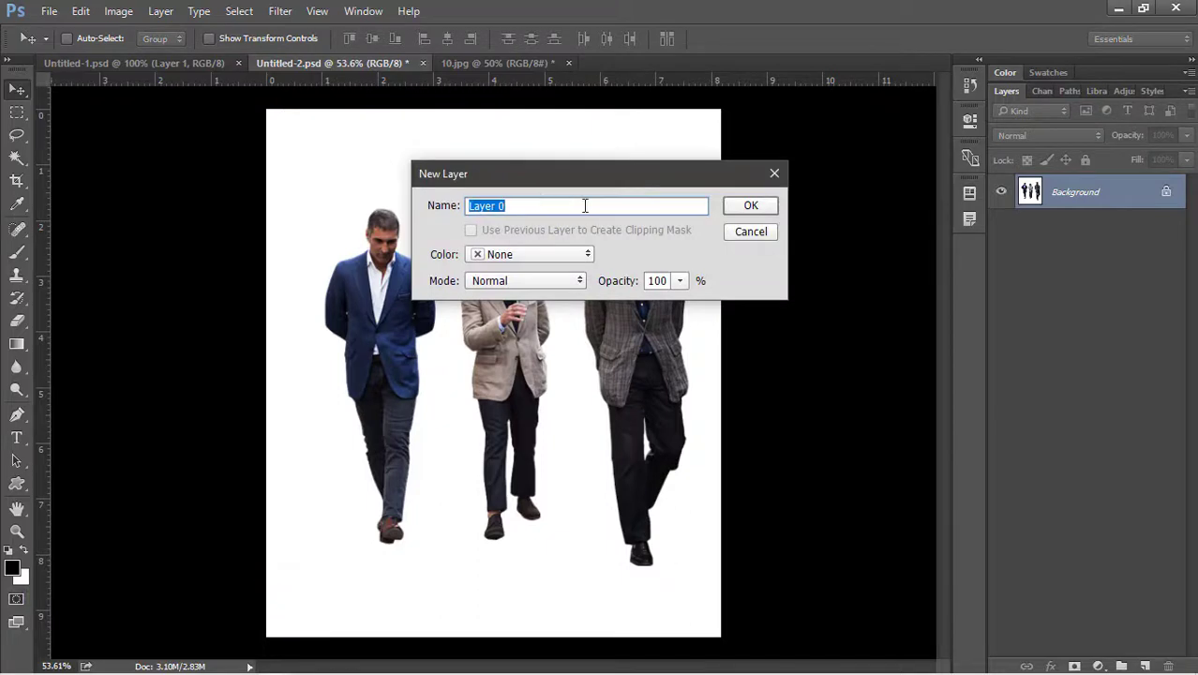
pyautogui.click(749, 208)
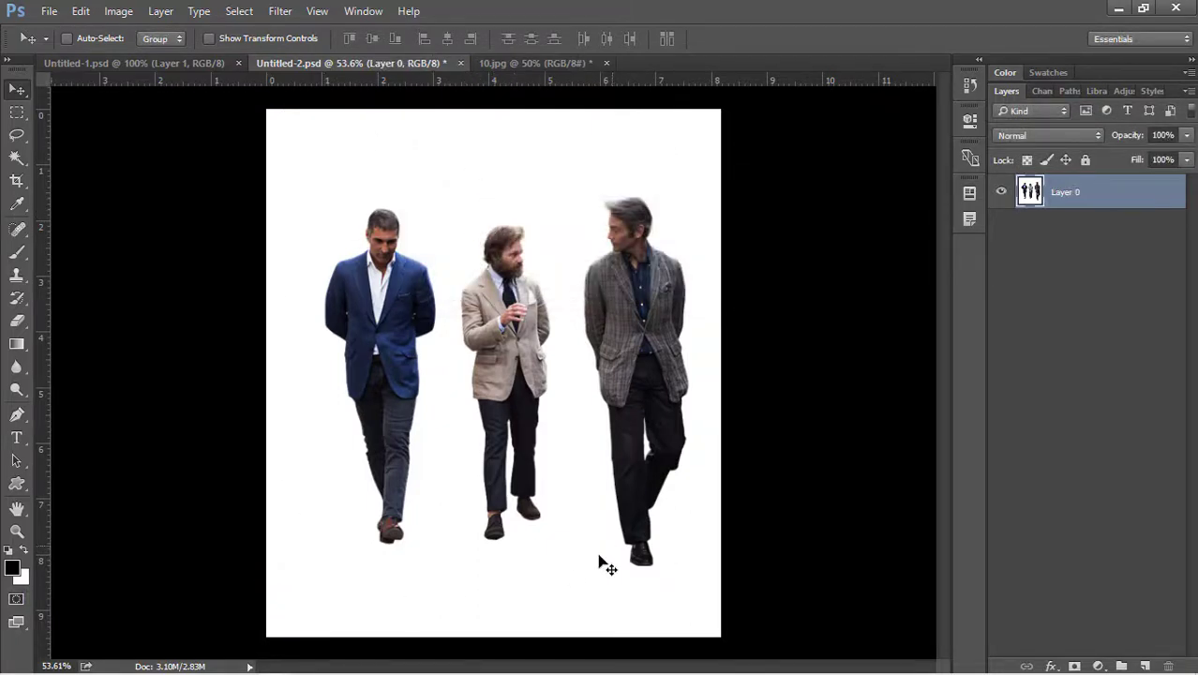
# Select the white backdrop around the three men with the Magic Wand.
pyautogui.press('w')
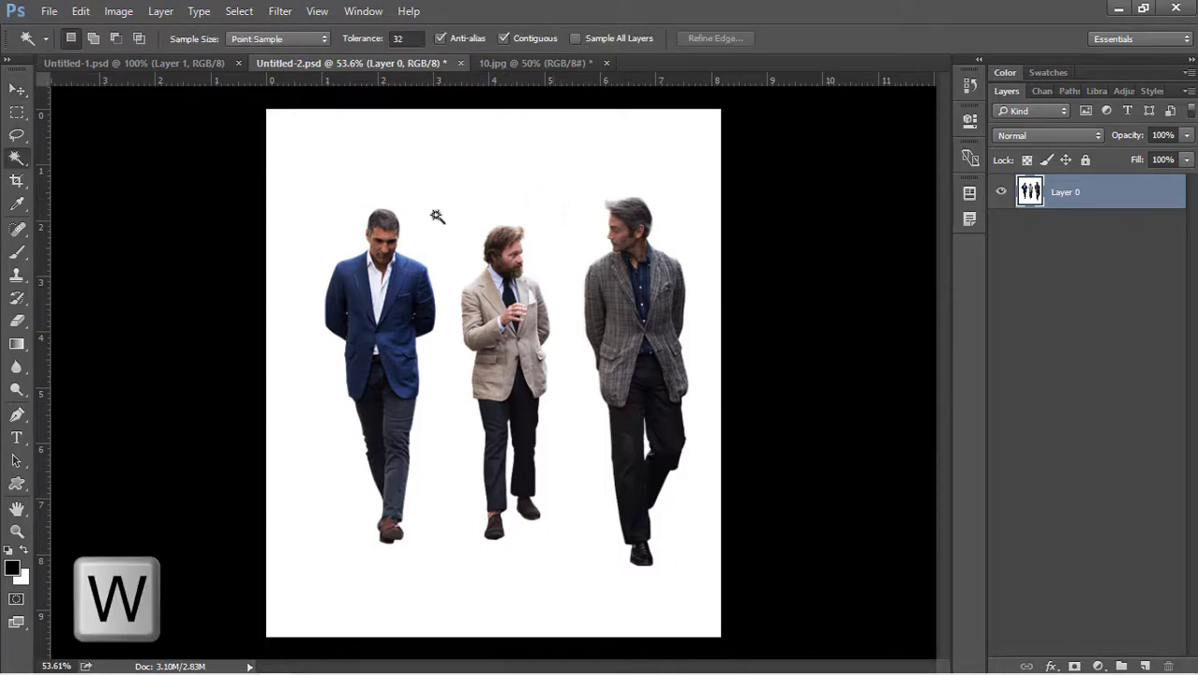
pyautogui.click(480, 165)
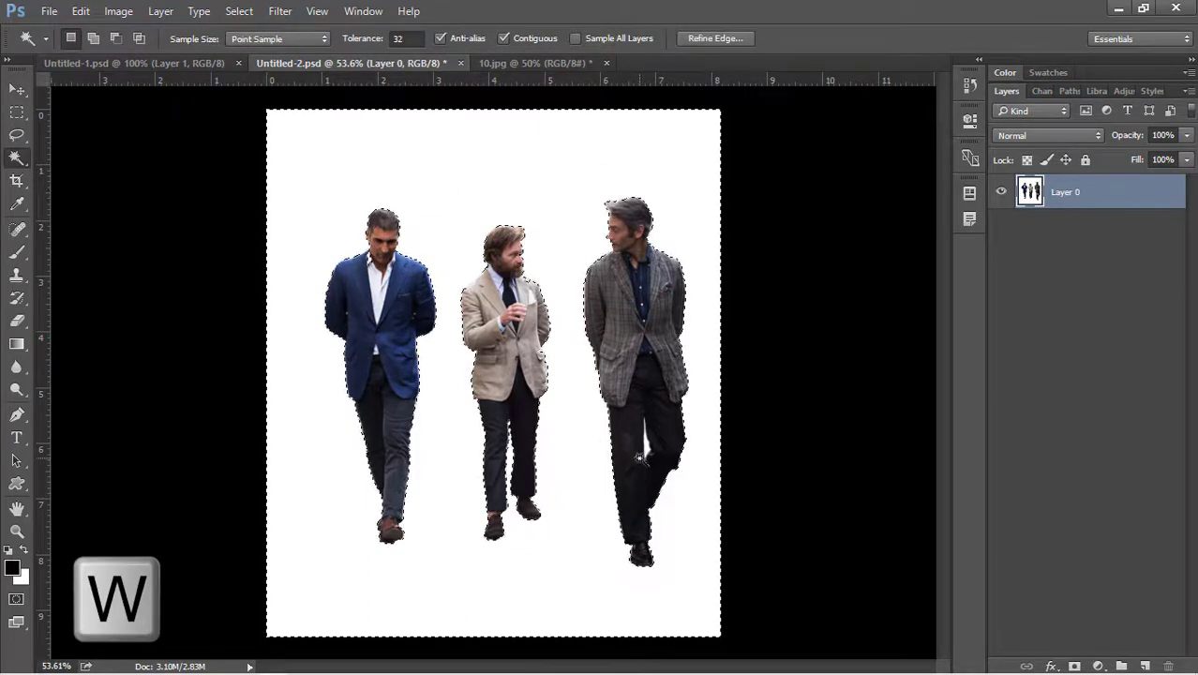
pyautogui.scroll(4, 647, 456)
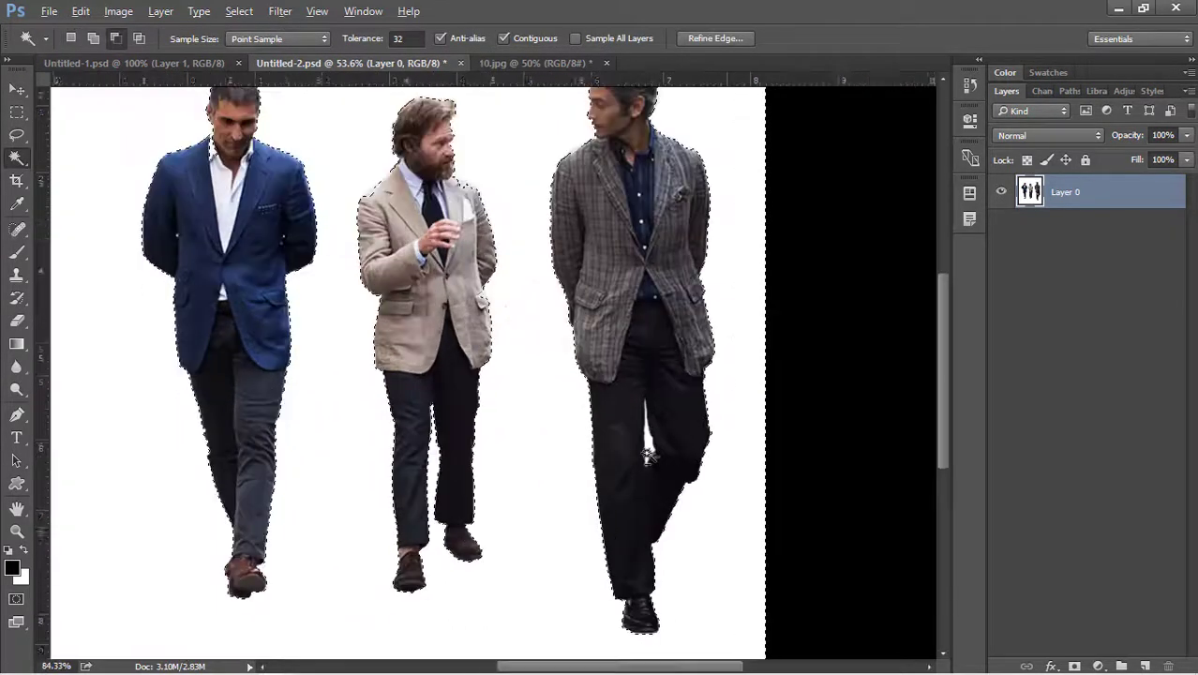
pyautogui.scroll(-4, 651, 449)
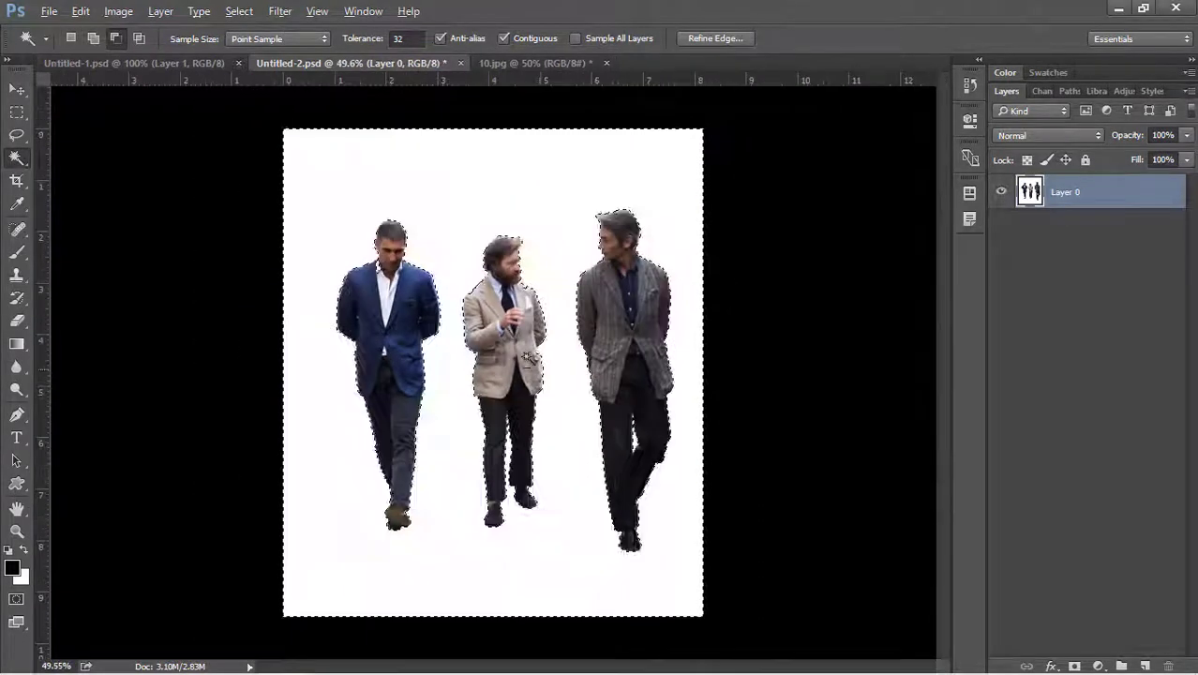
pyautogui.scroll(3, 348, 226)
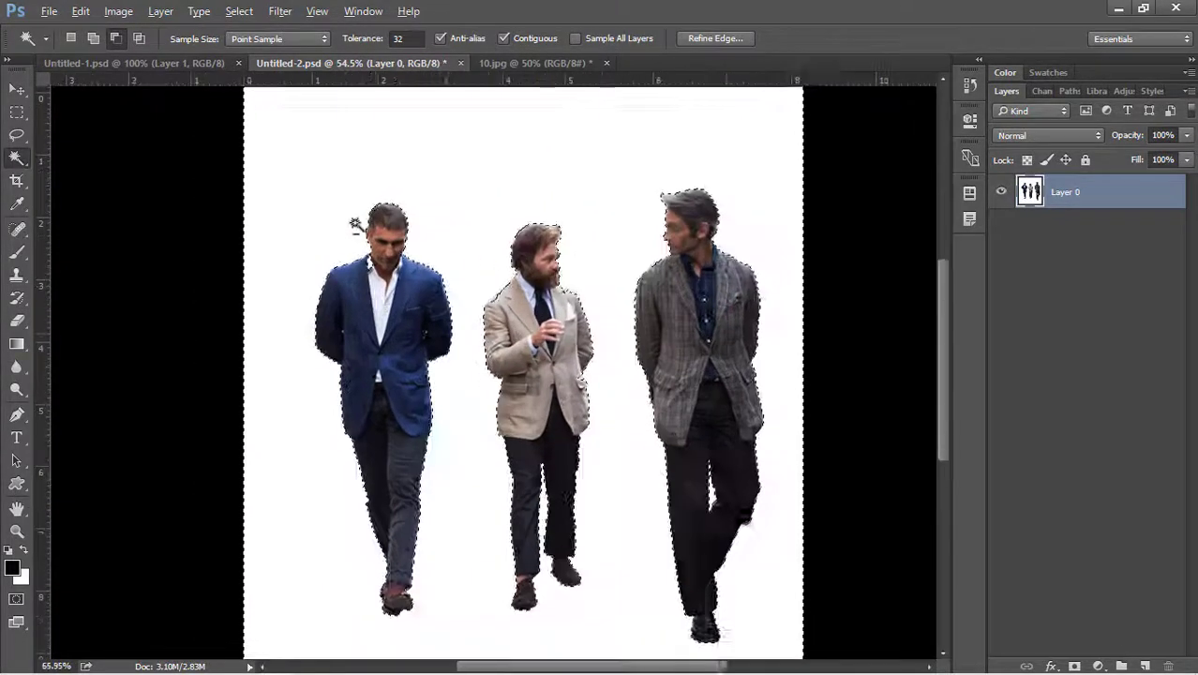
pyautogui.scroll(5, 356, 225)
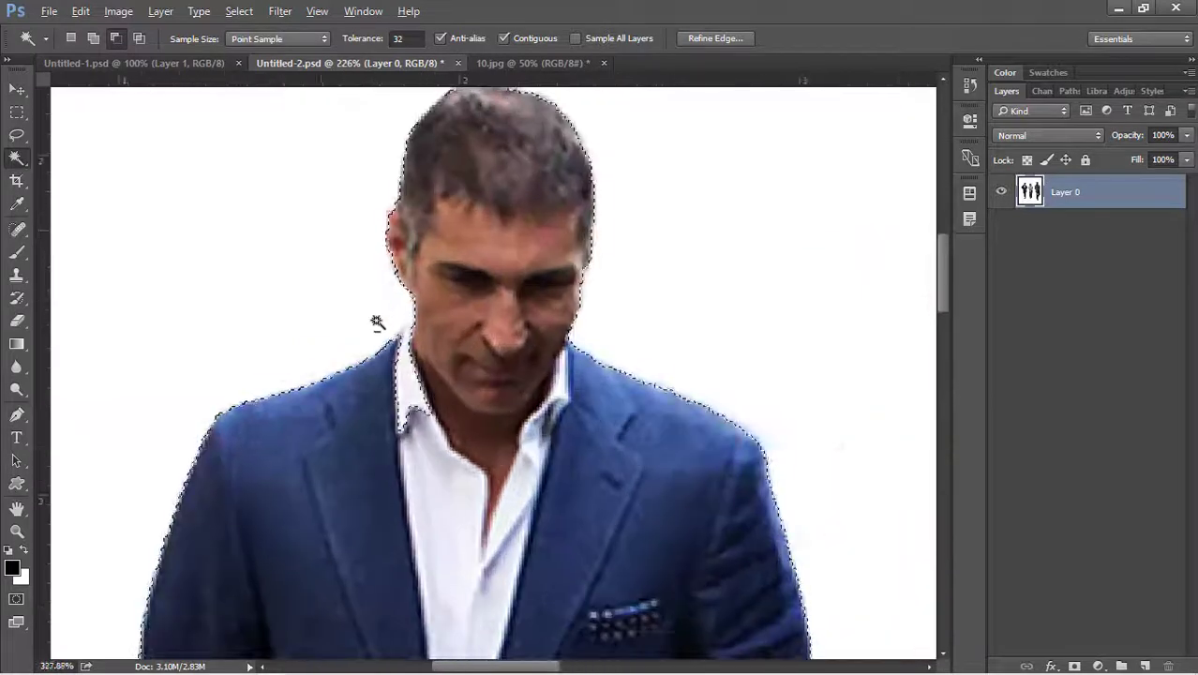
pyautogui.hotkey('ctrl', 'd')
pyautogui.scroll(-1, 379, 323)
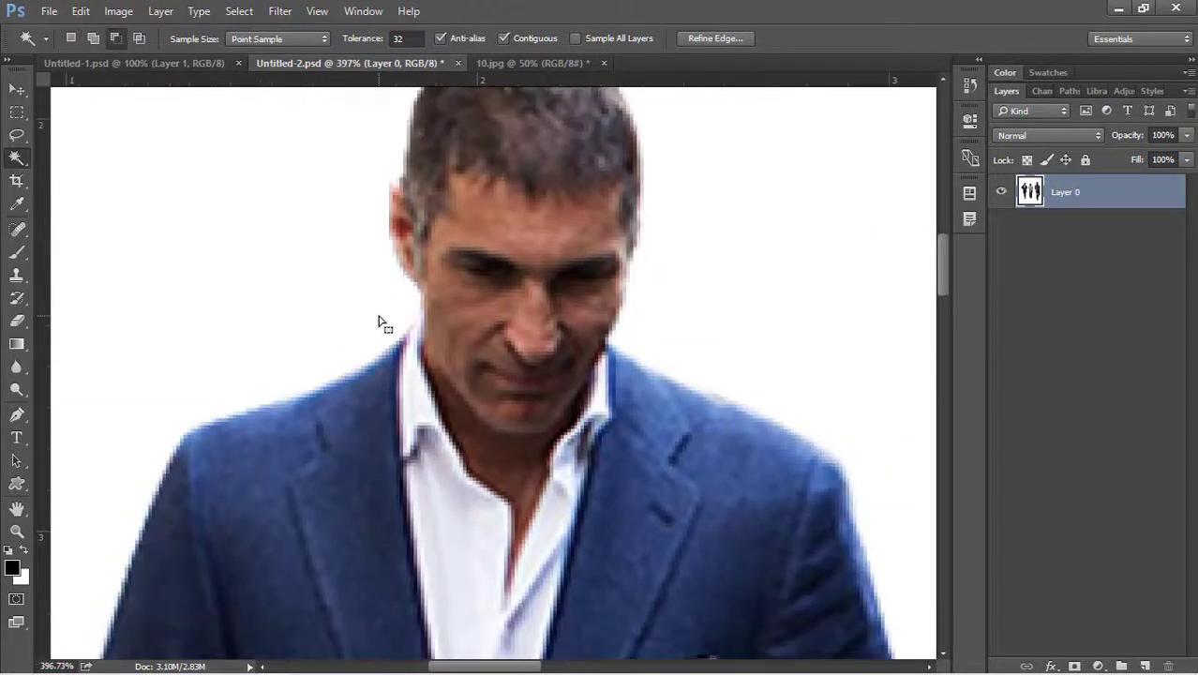
# Refine the selection with the Polygonal Lasso and delete the white background.
pyautogui.rightClick(23, 137)
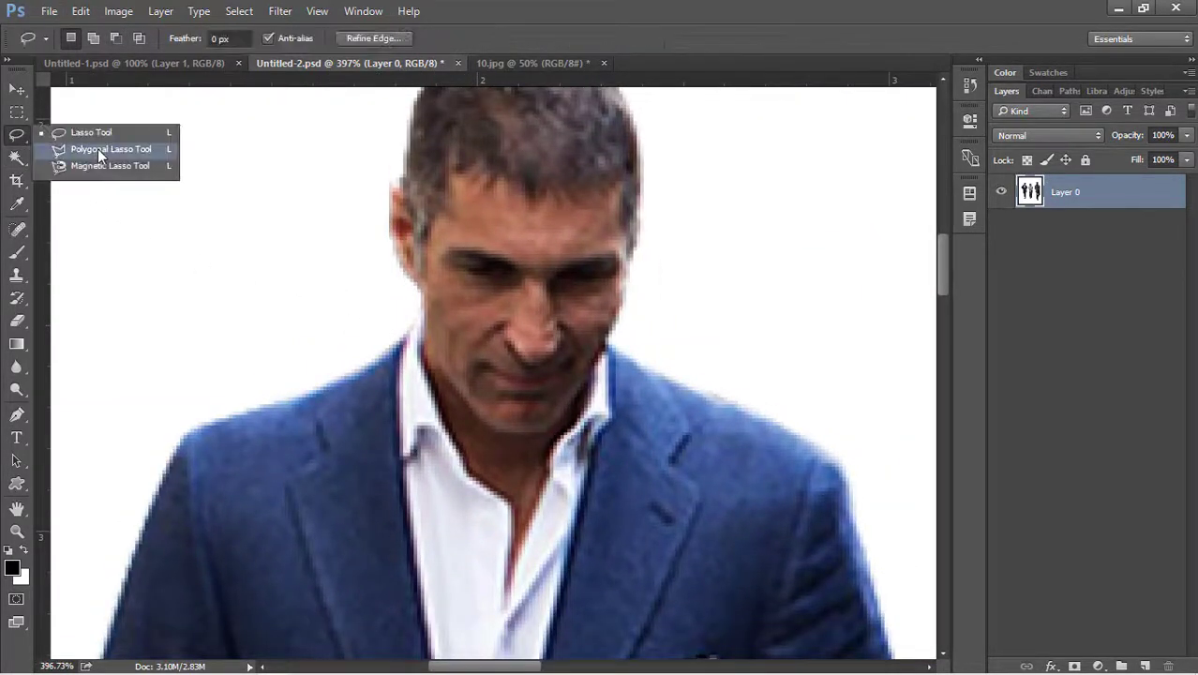
pyautogui.click(97, 148)
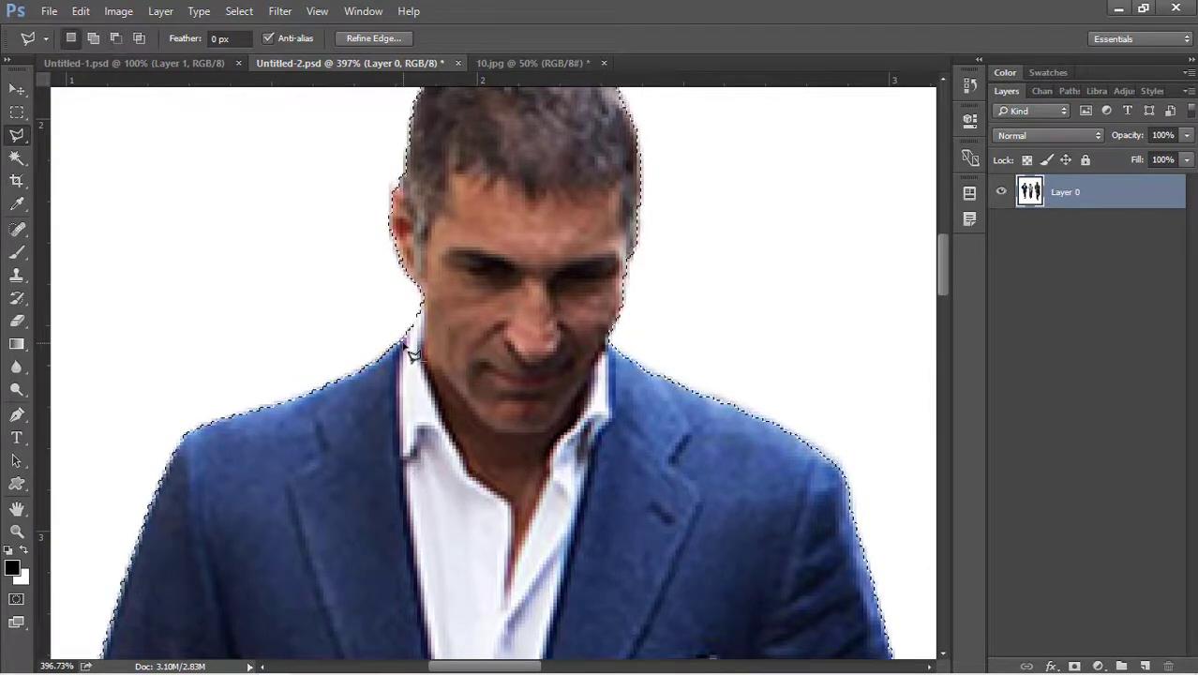
pyautogui.scroll(-5, 403, 251)
pyautogui.scroll(-10, 401, 251)
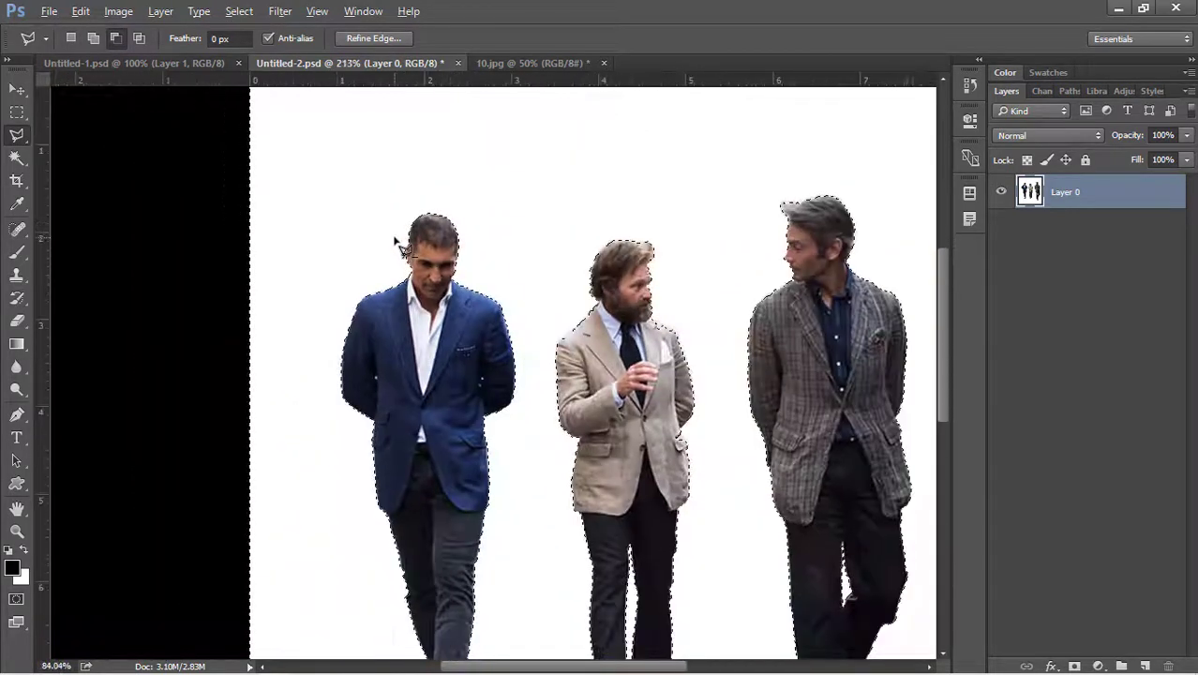
pyautogui.press('Delete')
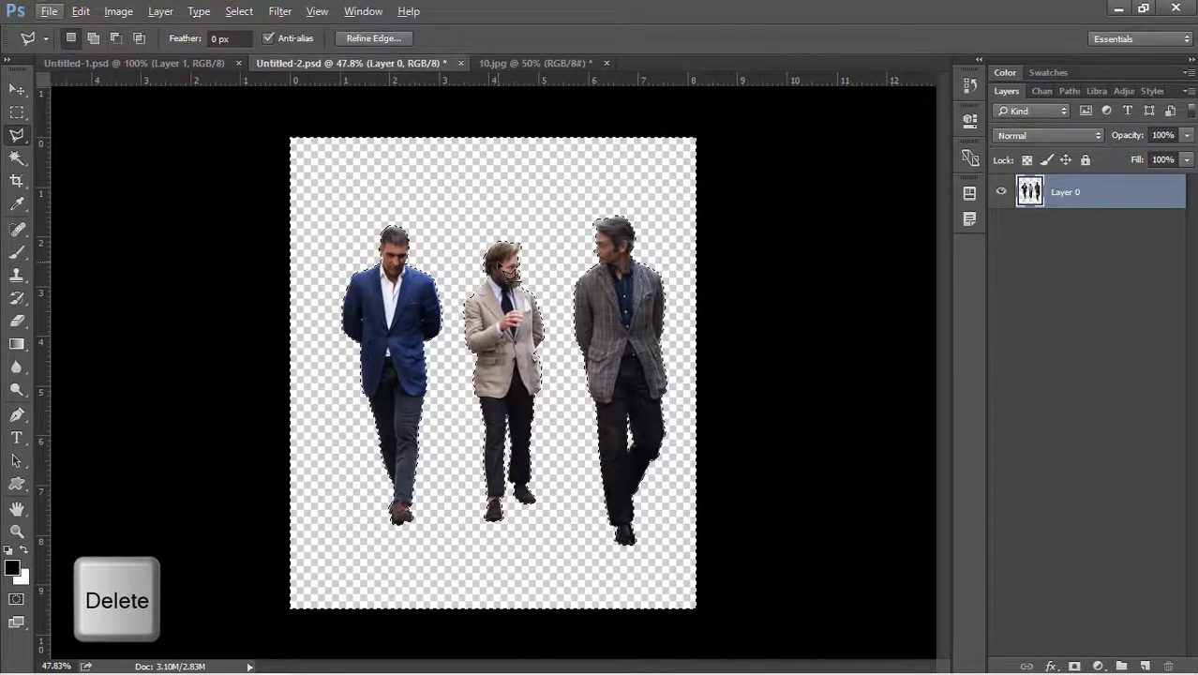
pyautogui.press('v')
pyautogui.scroll(1, 480, 293)
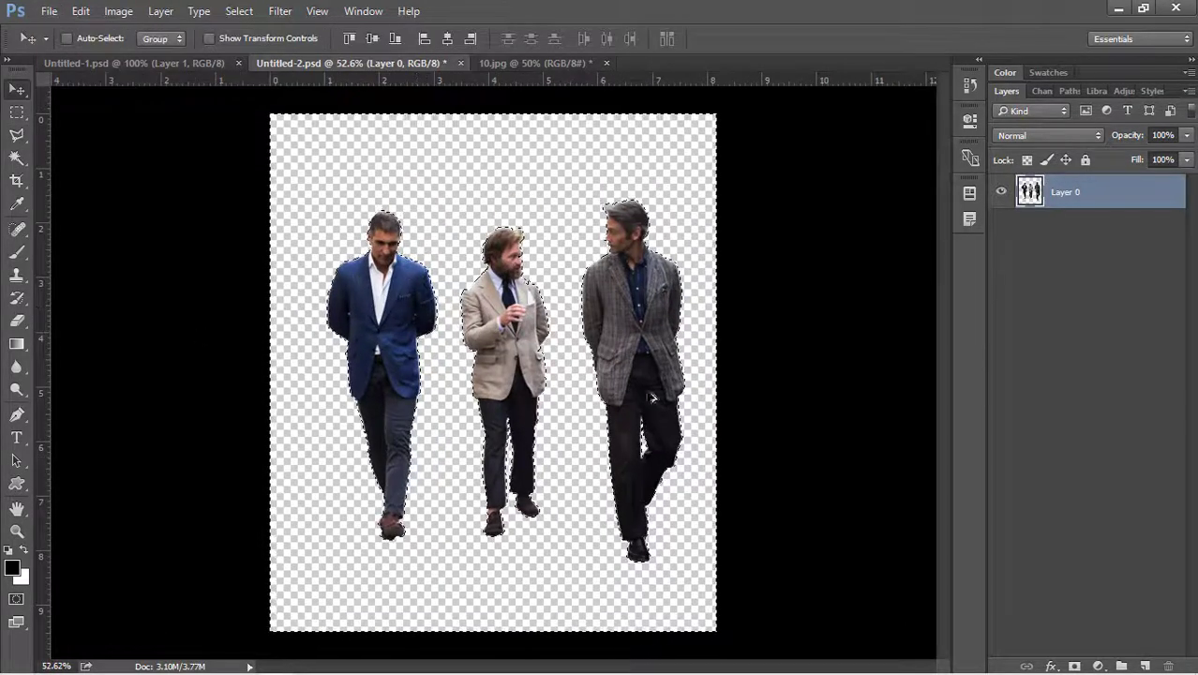
pyautogui.press('w')
pyautogui.scroll(1, 496, 403)
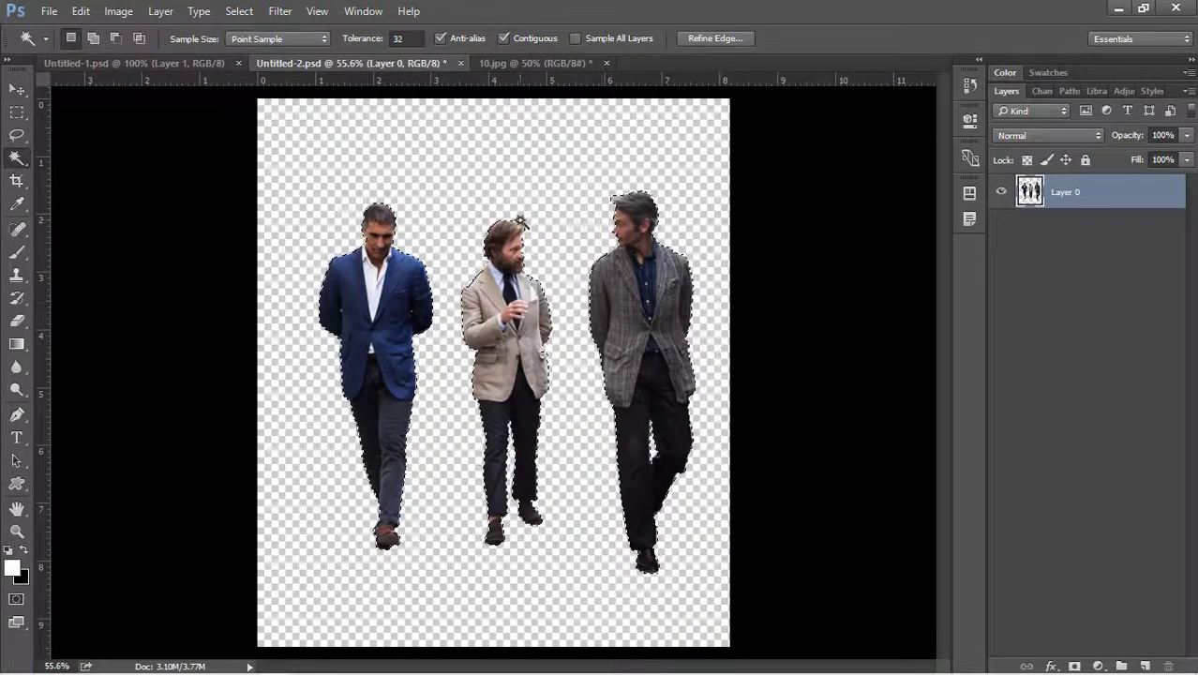
# Add a black (000000) Color Overlay layer style to Layer 0.
pyautogui.doubleClick(1150, 208)
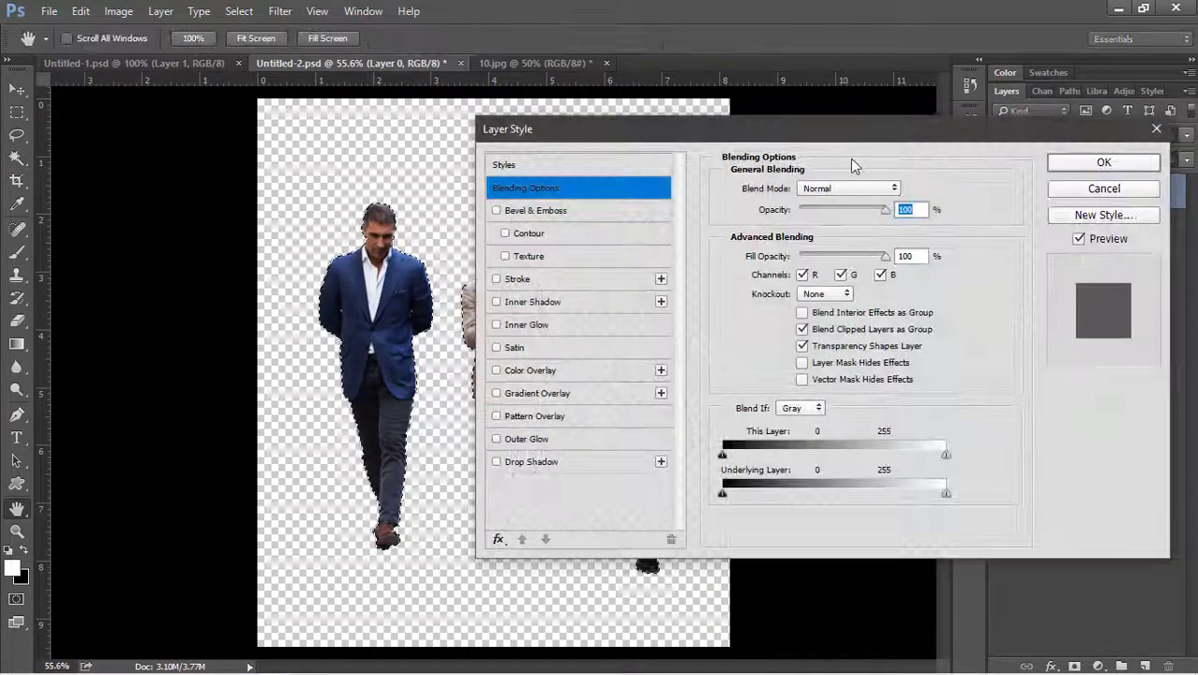
pyautogui.moveTo(821, 126); pyautogui.dragTo(755, 110)
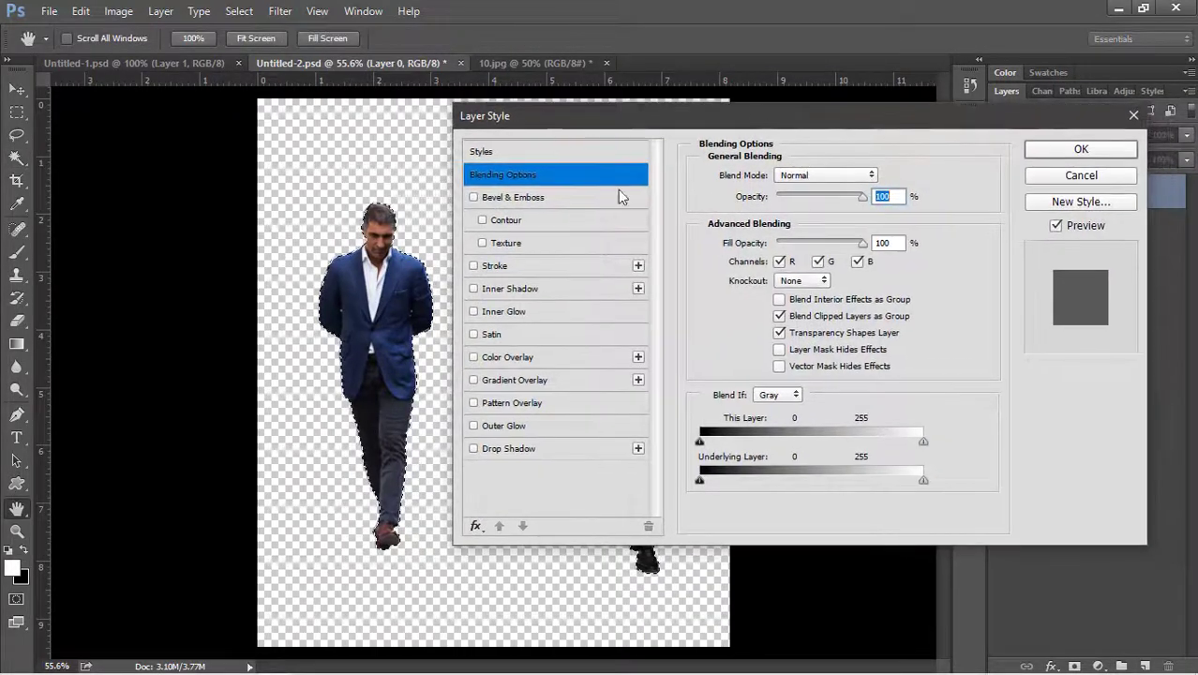
pyautogui.click(518, 357)
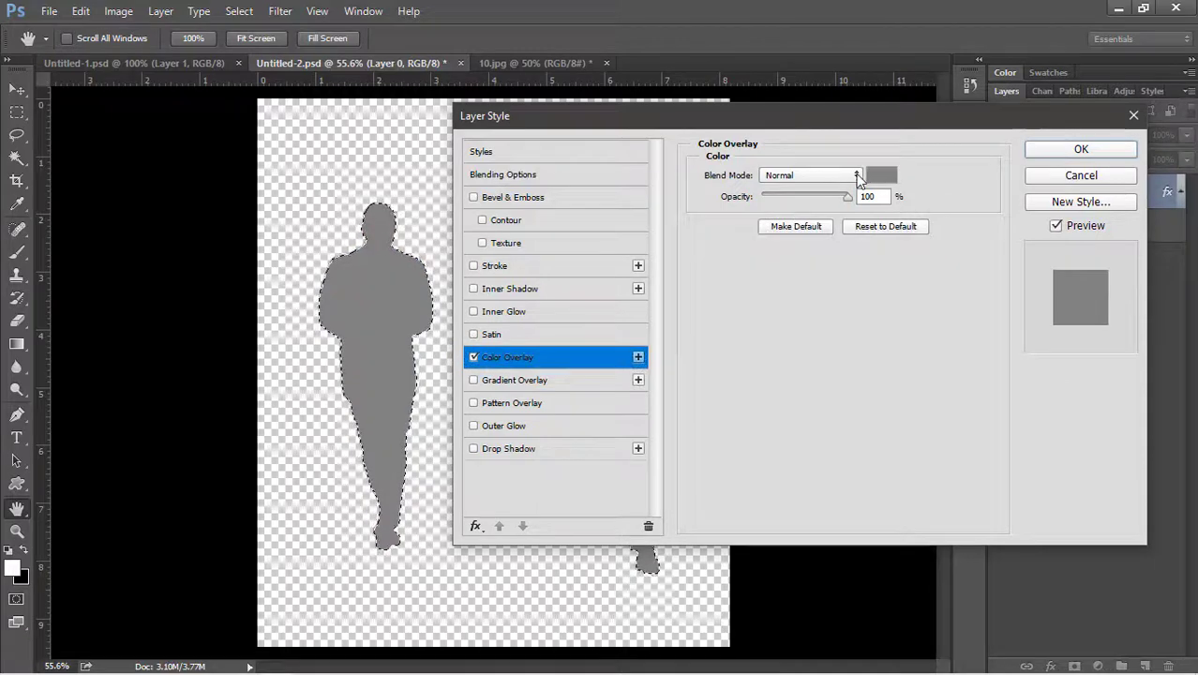
pyautogui.click(880, 176)
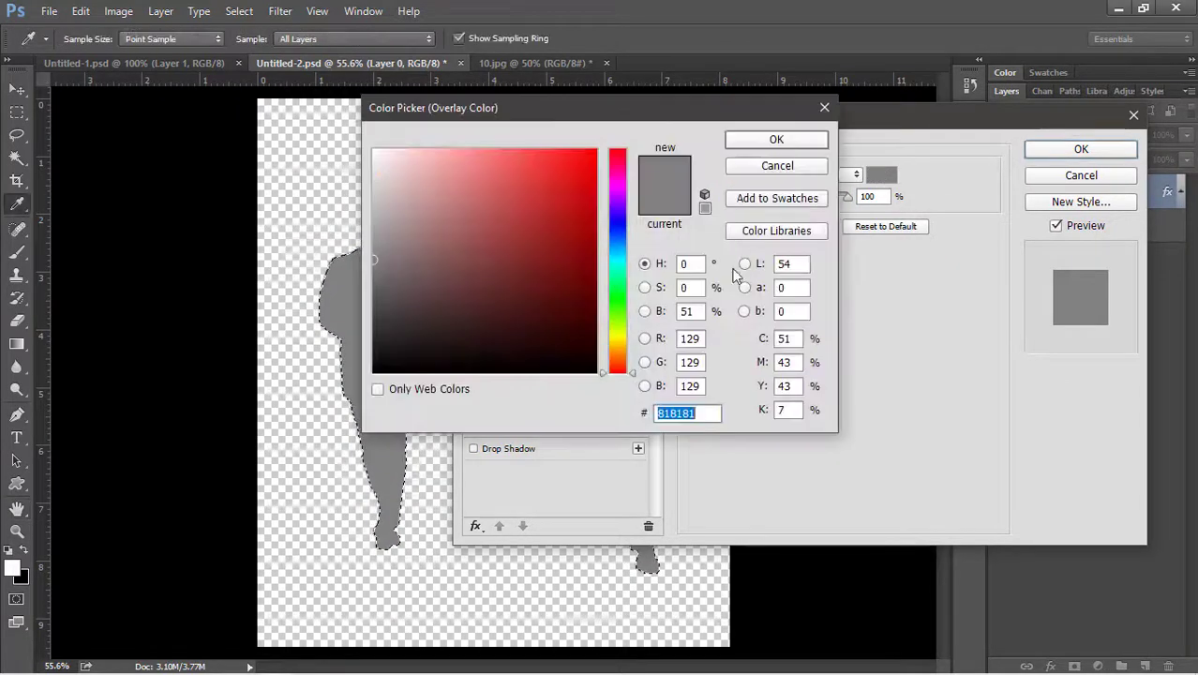
pyautogui.moveTo(420, 299); pyautogui.dragTo(308, 401)
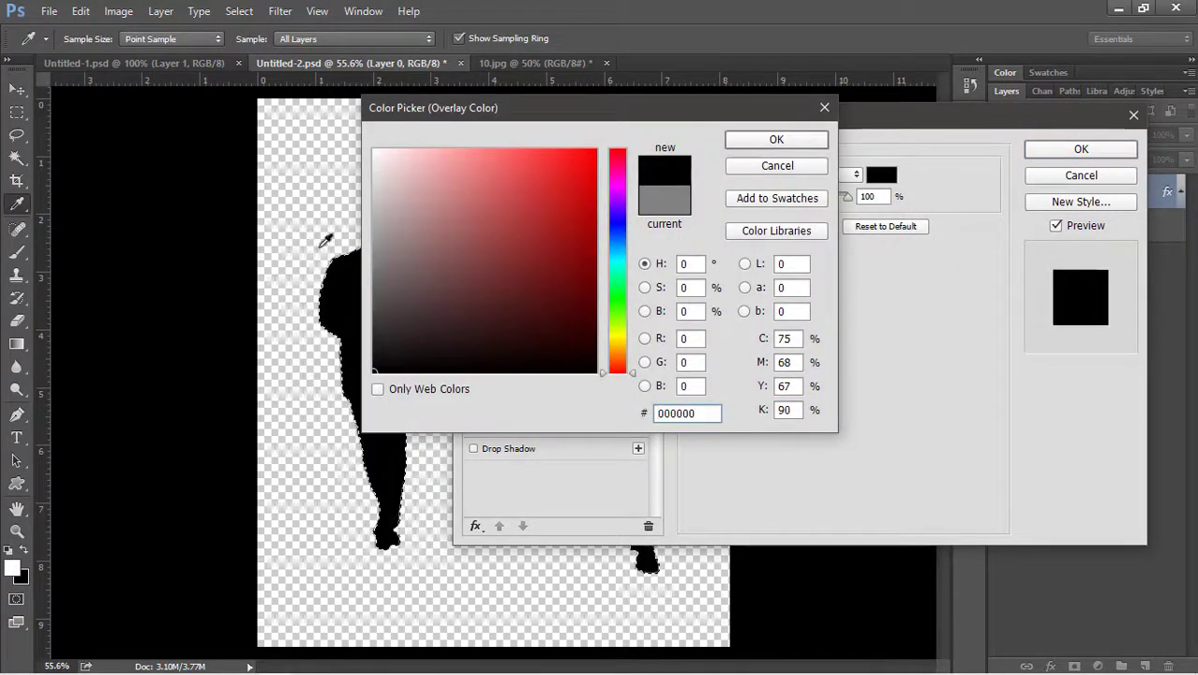
pyautogui.click(774, 140)
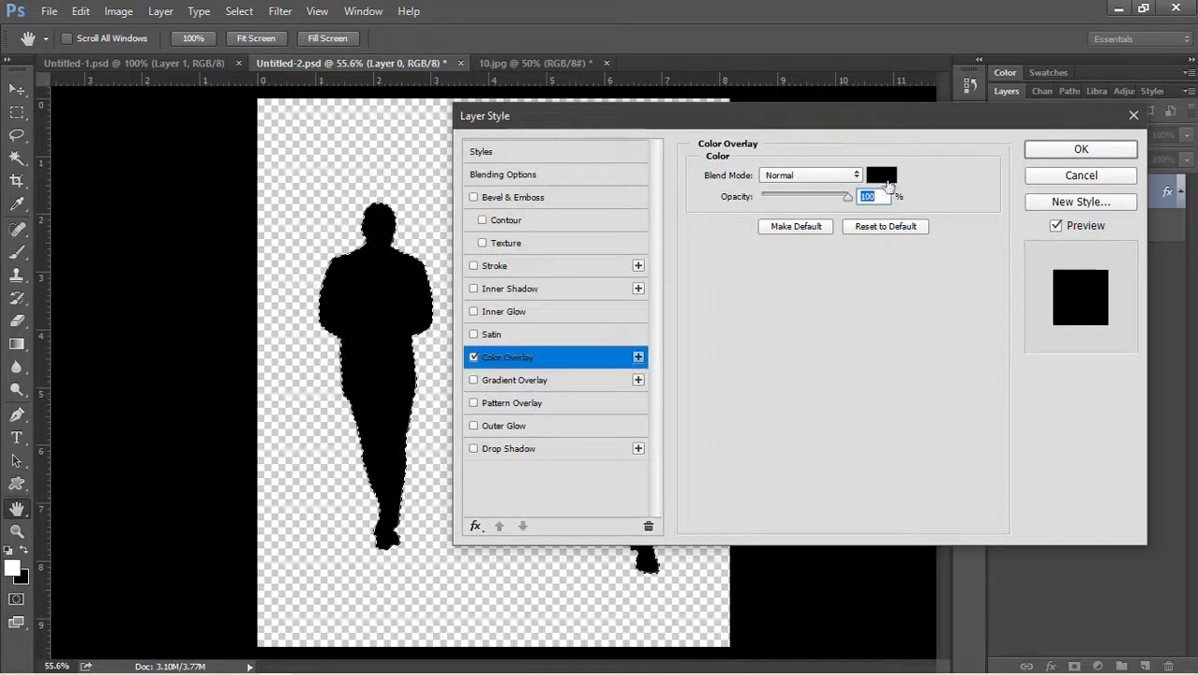
pyautogui.click(1079, 150)
pyautogui.press('w')
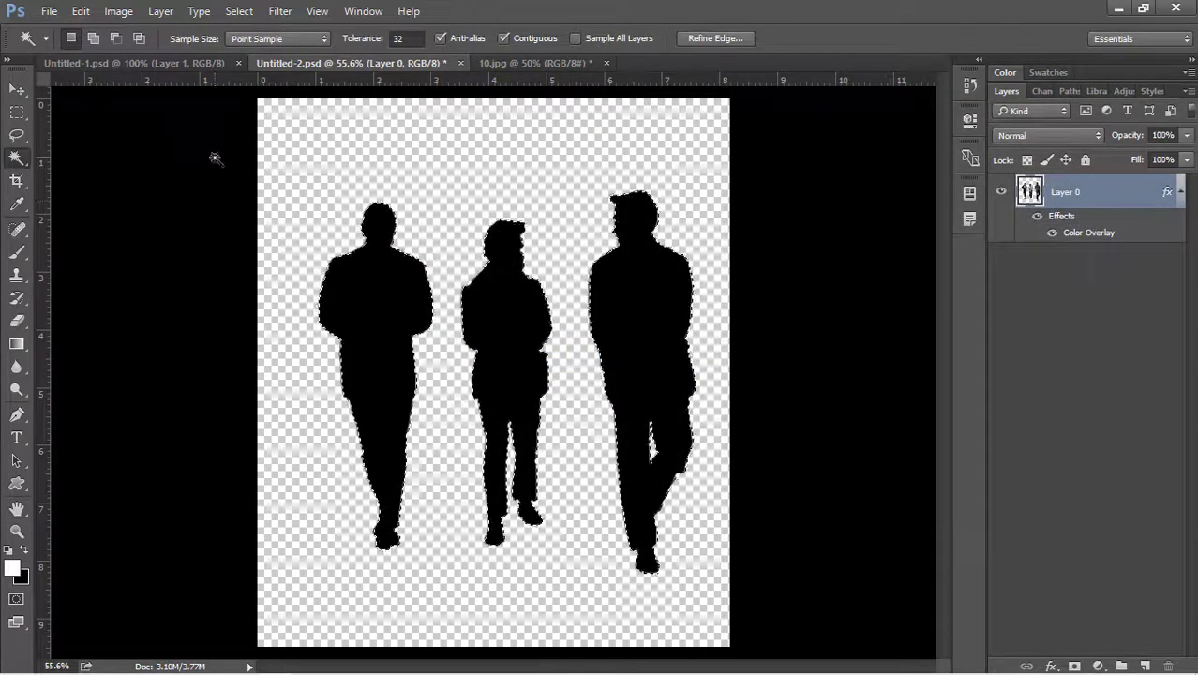
# Define the three black silhouettes as a brush preset named '_preset_1'.
pyautogui.click(81, 11)
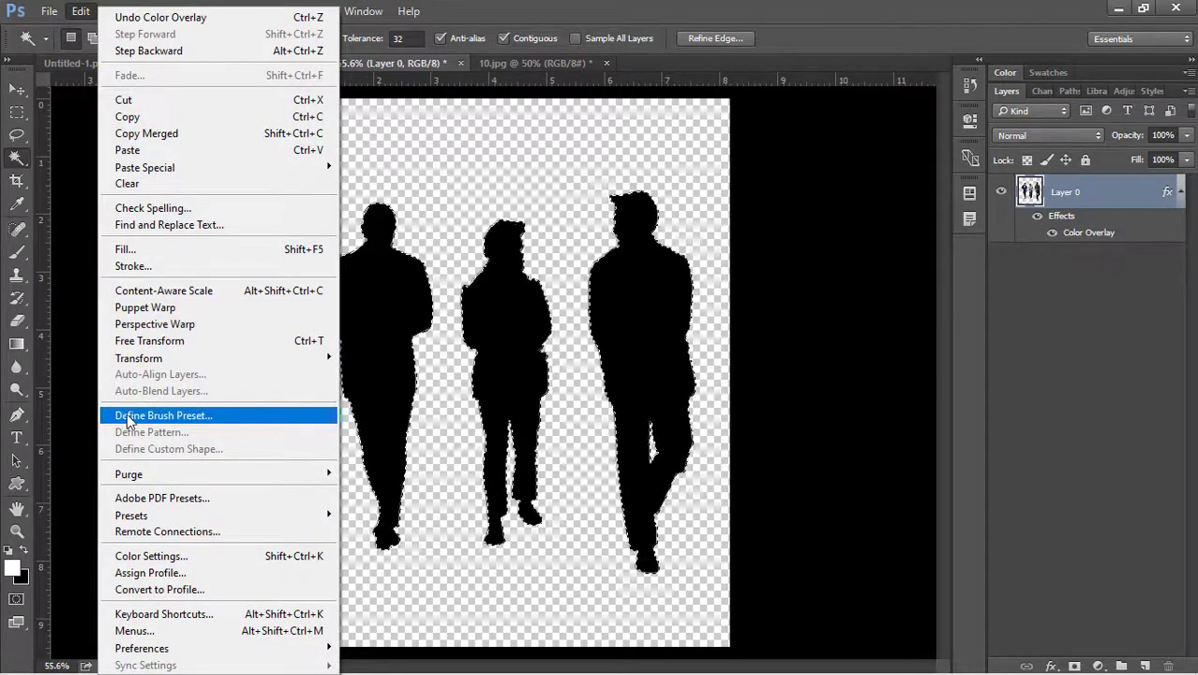
pyautogui.click(216, 418)
pyautogui.press('BackSpace')
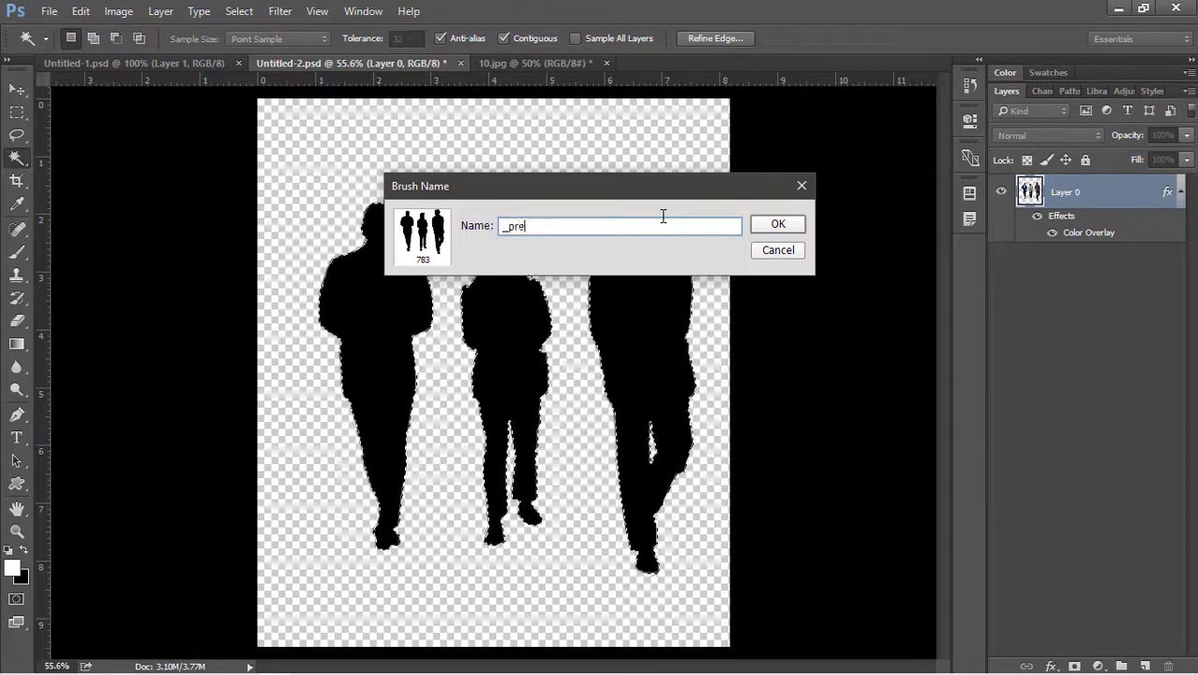
pyautogui.write('_preset_1')
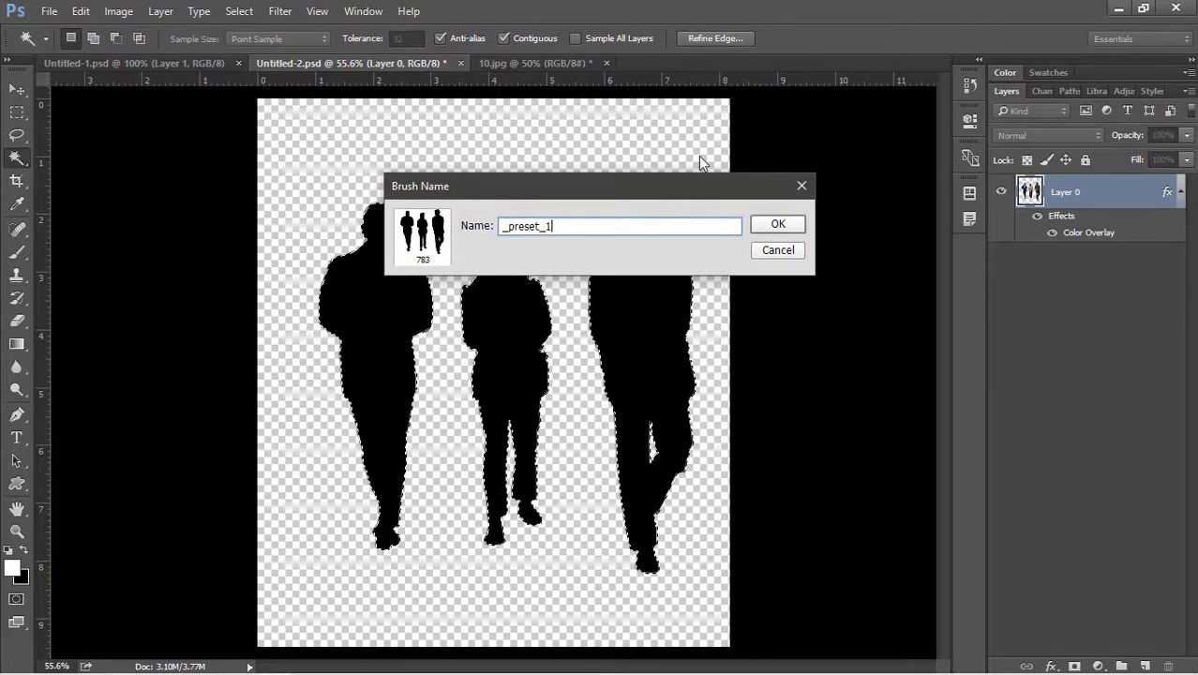
pyautogui.click(783, 224)
# Delete the original silhouette pixels from the layer and deselect.
pyautogui.press('v')
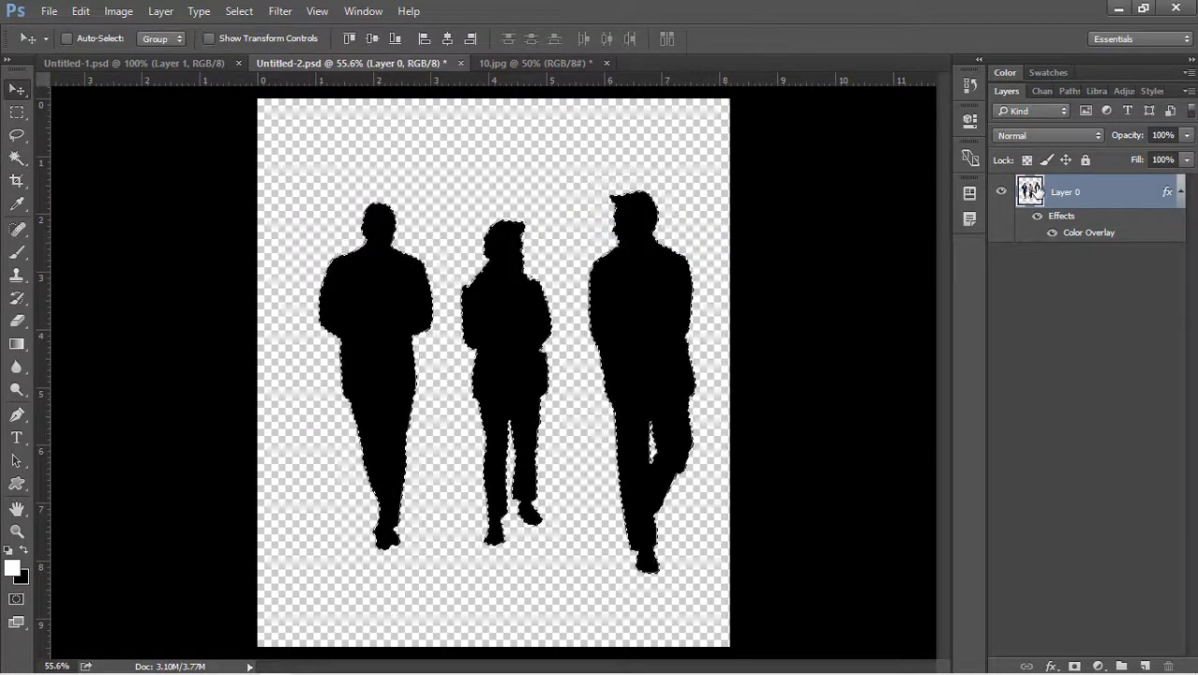
pyautogui.press('Delete')
pyautogui.hotkey('ctrl', 'd')
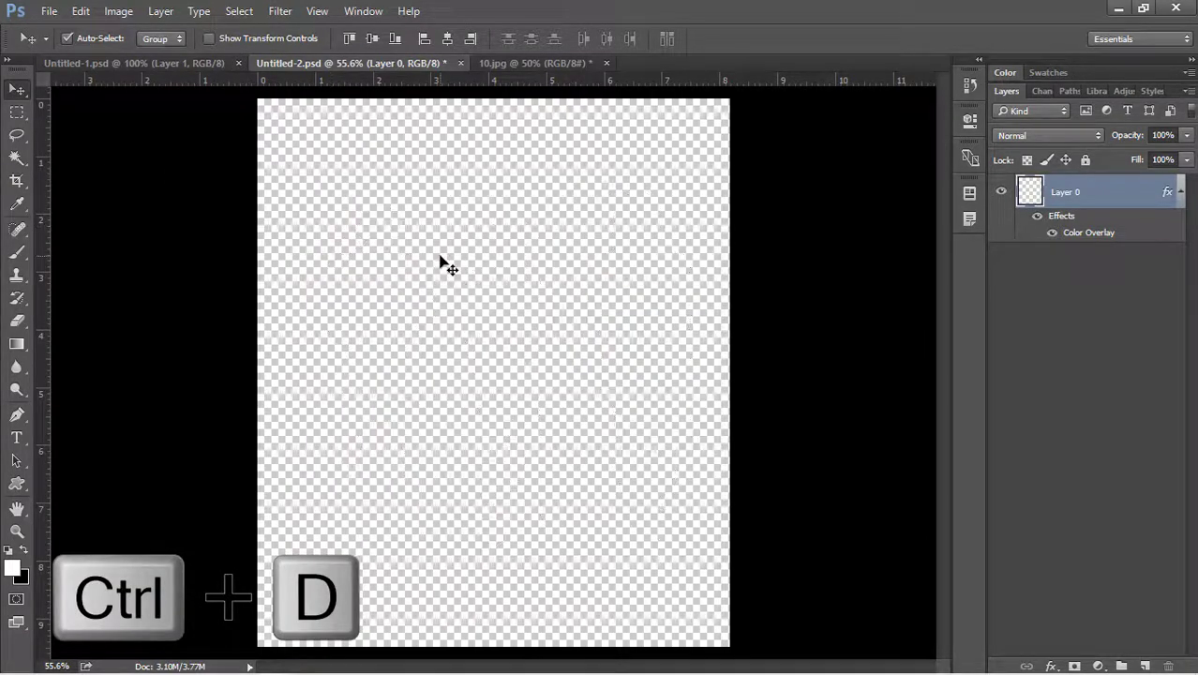
# Stamp the new 783 px people brush once onto the empty layer as a test.
pyautogui.press('b')
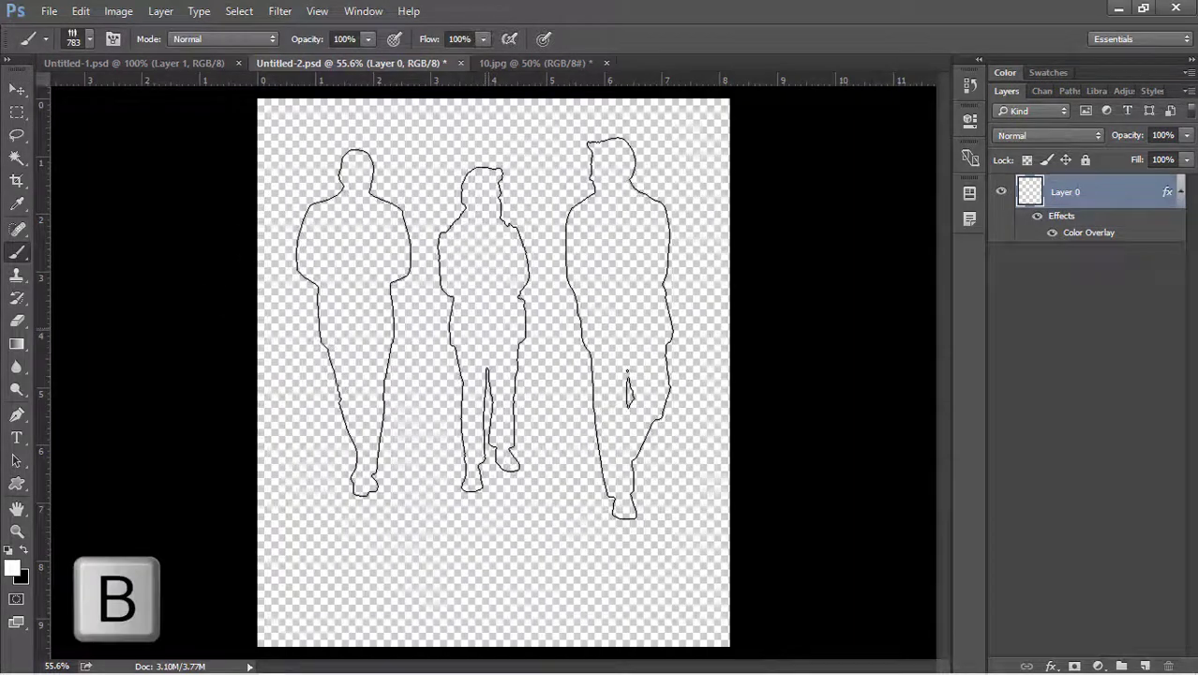
pyautogui.rightClick(481, 289)
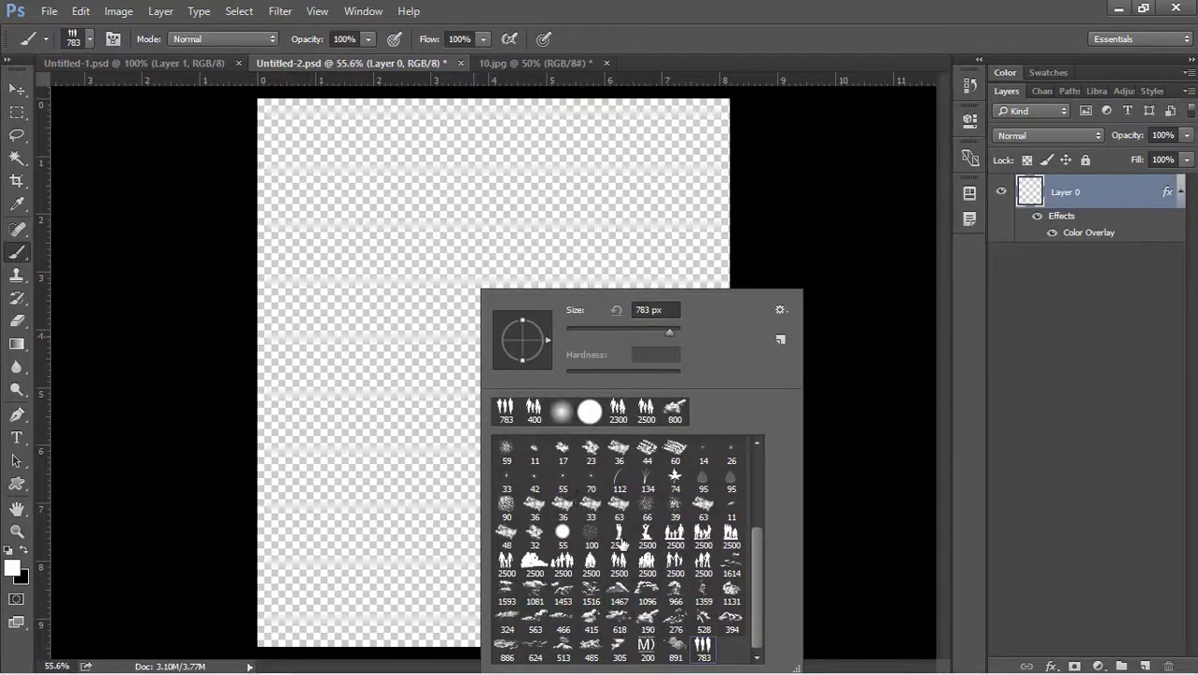
pyautogui.scroll(1, 621, 544)
pyautogui.scroll(-1, 624, 546)
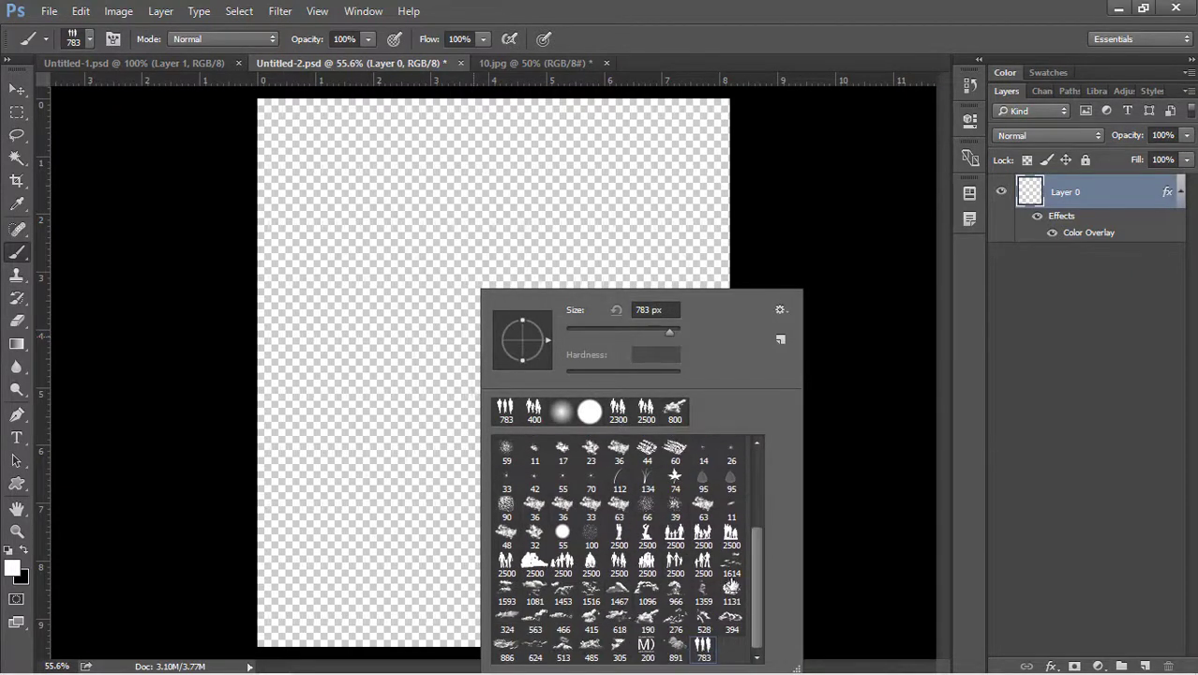
pyautogui.click(710, 647)
pyautogui.click(477, 369)
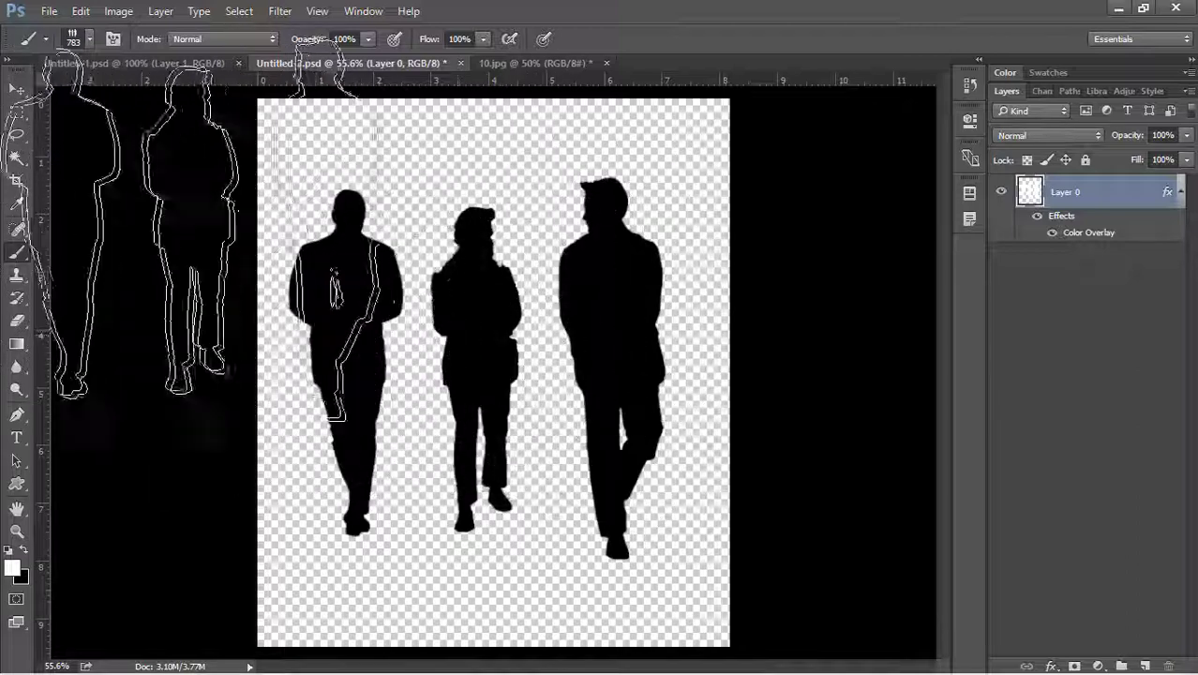
pyautogui.press('v')
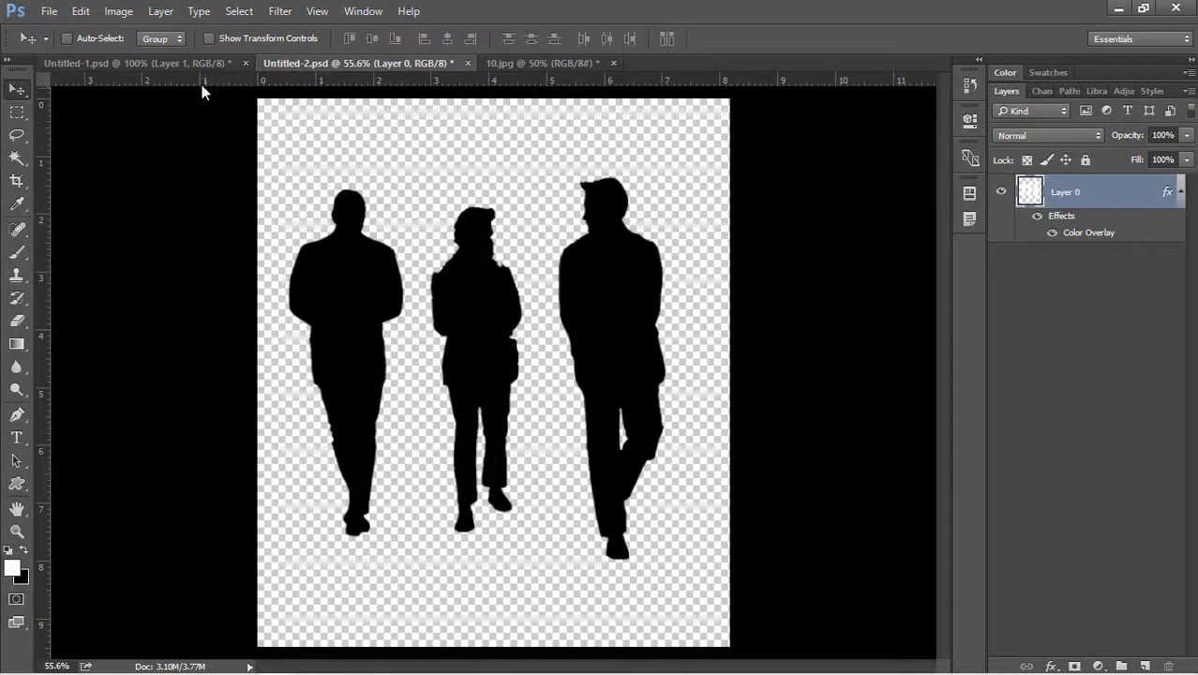
pyautogui.click(188, 64)
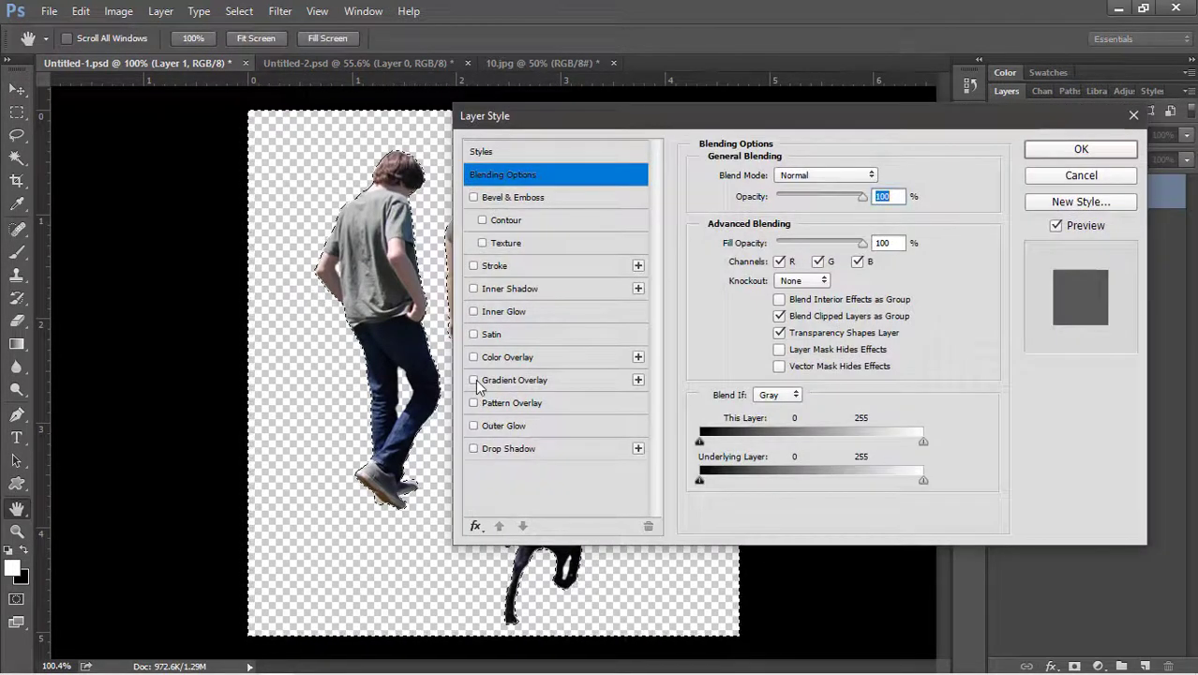
# Give Untitled-1's Layer 1 family-and-dog cutout a black 000000 Color Overlay.
pyautogui.click(511, 357)
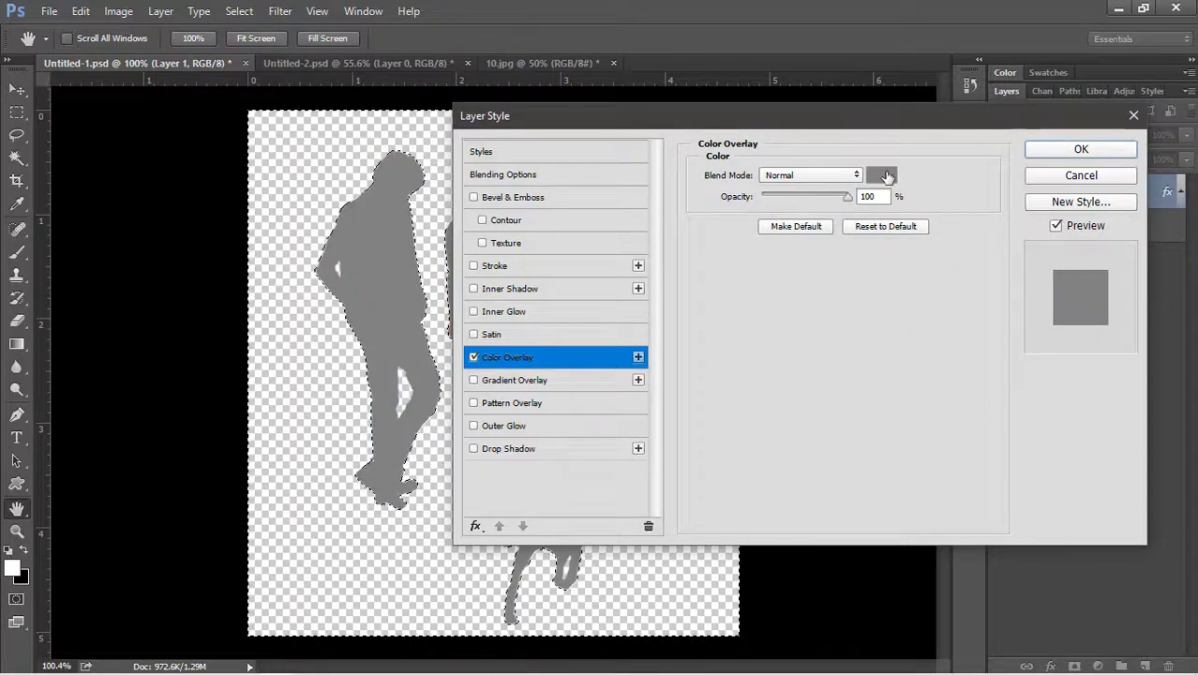
pyautogui.click(882, 176)
pyautogui.moveTo(372, 260); pyautogui.dragTo(299, 450)
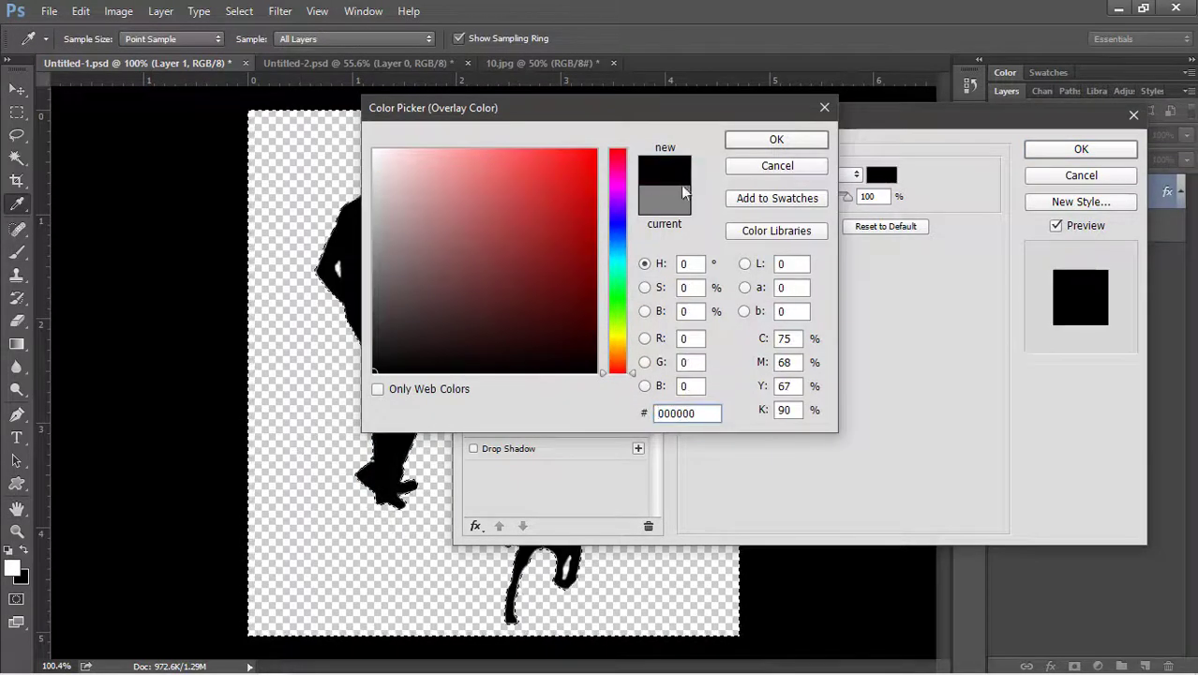
pyautogui.click(739, 142)
pyautogui.click(1087, 153)
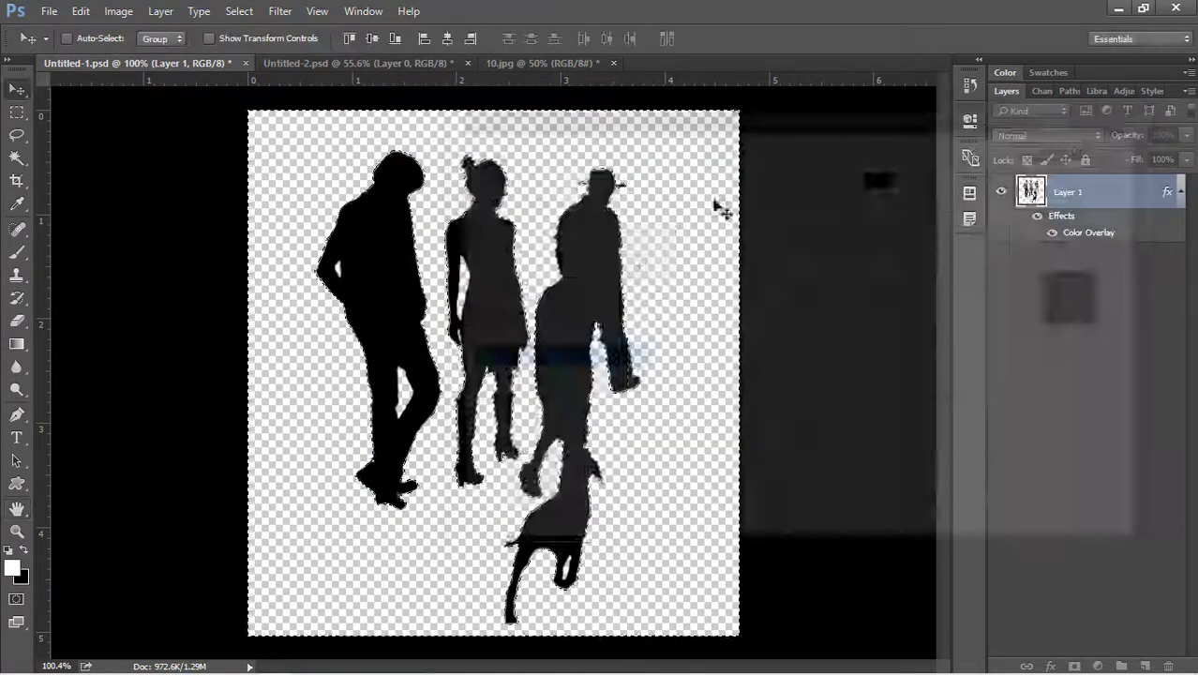
# Define the black family-and-dog silhouette as a brush preset named '_preset'.
pyautogui.click(85, 12)
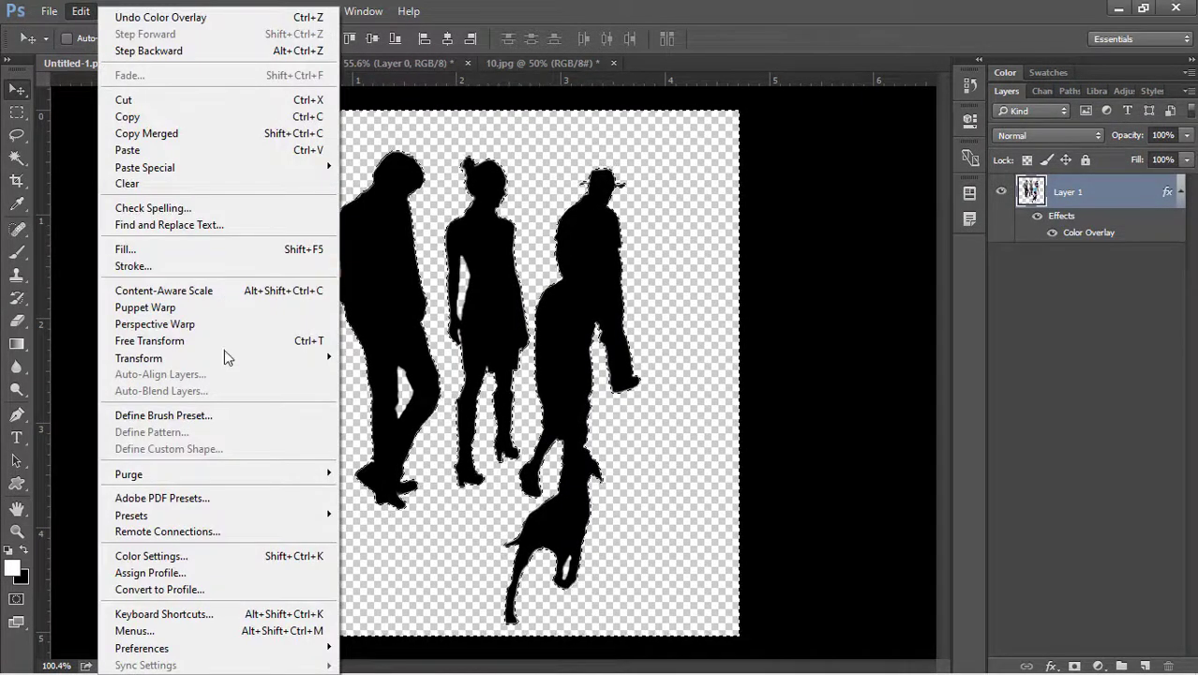
pyautogui.click(245, 415)
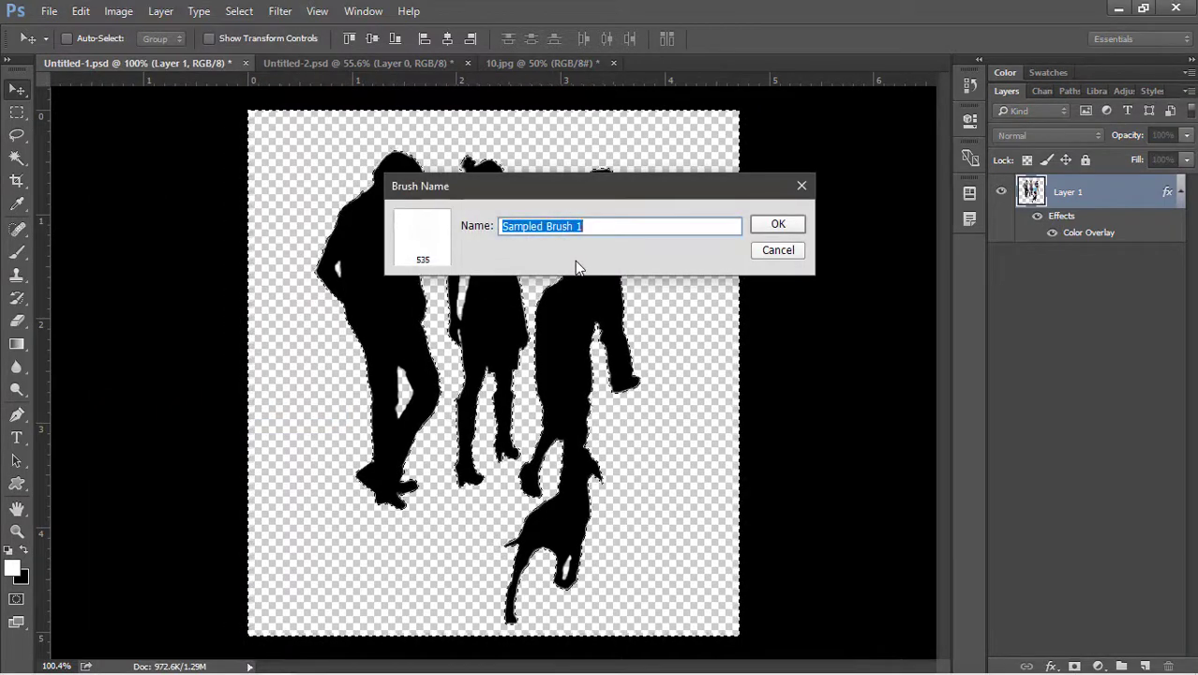
pyautogui.press('BackSpace')
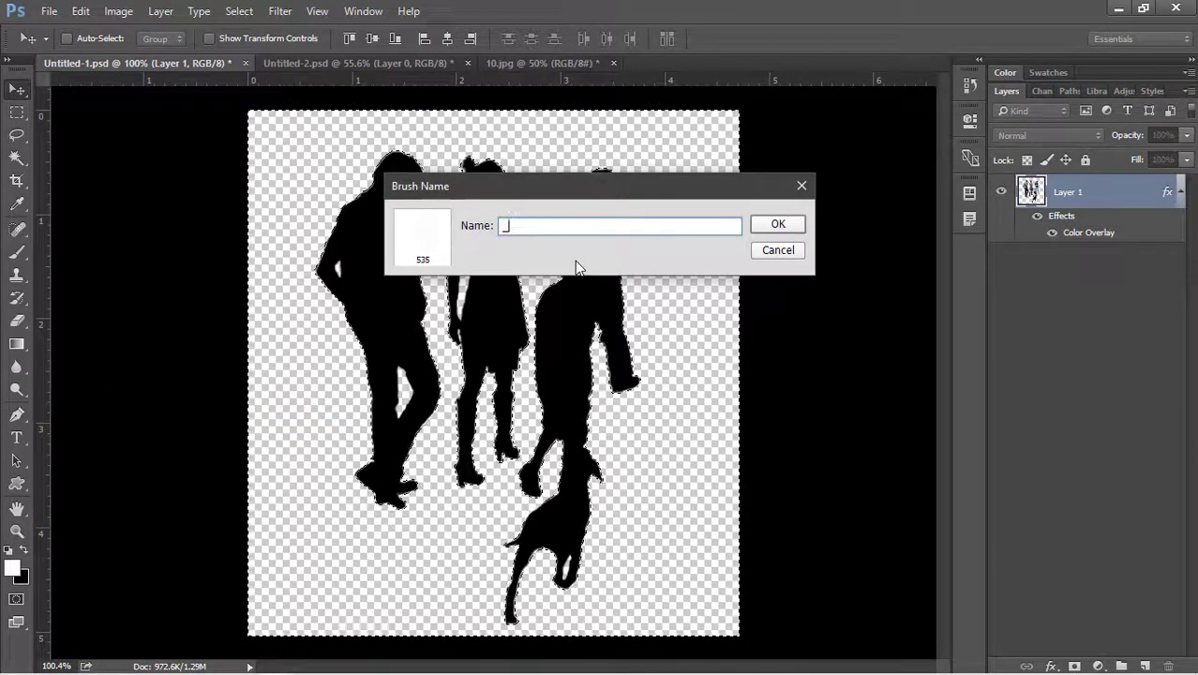
pyautogui.write('_preset')
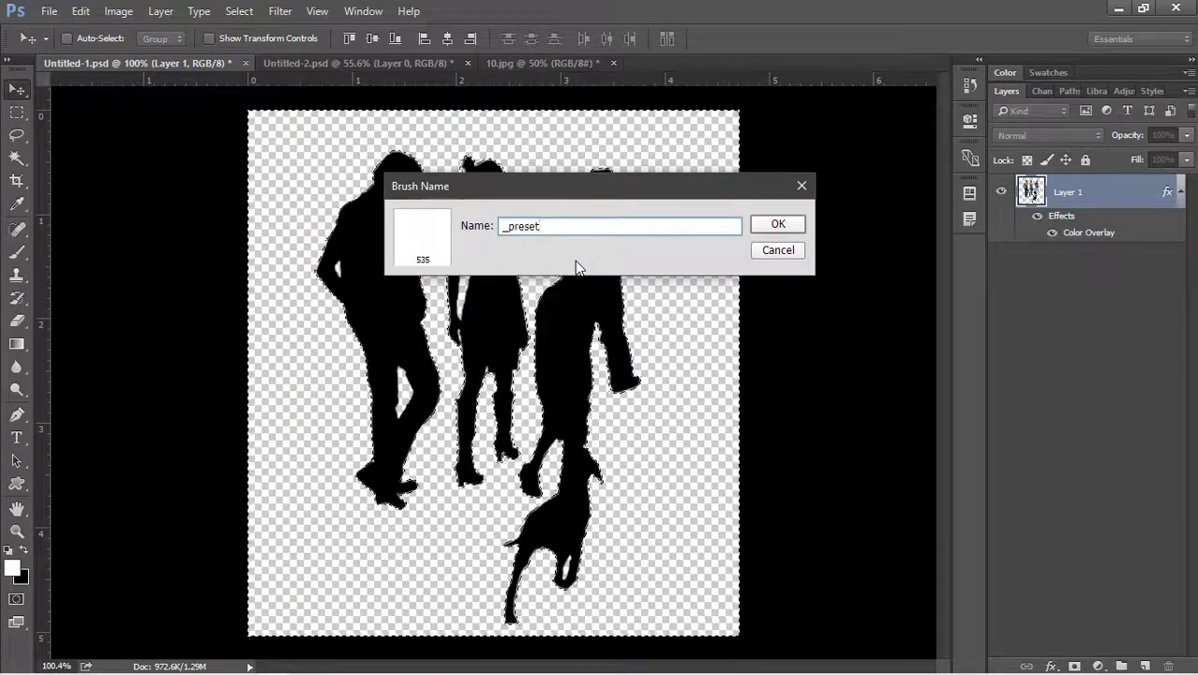
pyautogui.press('Return')
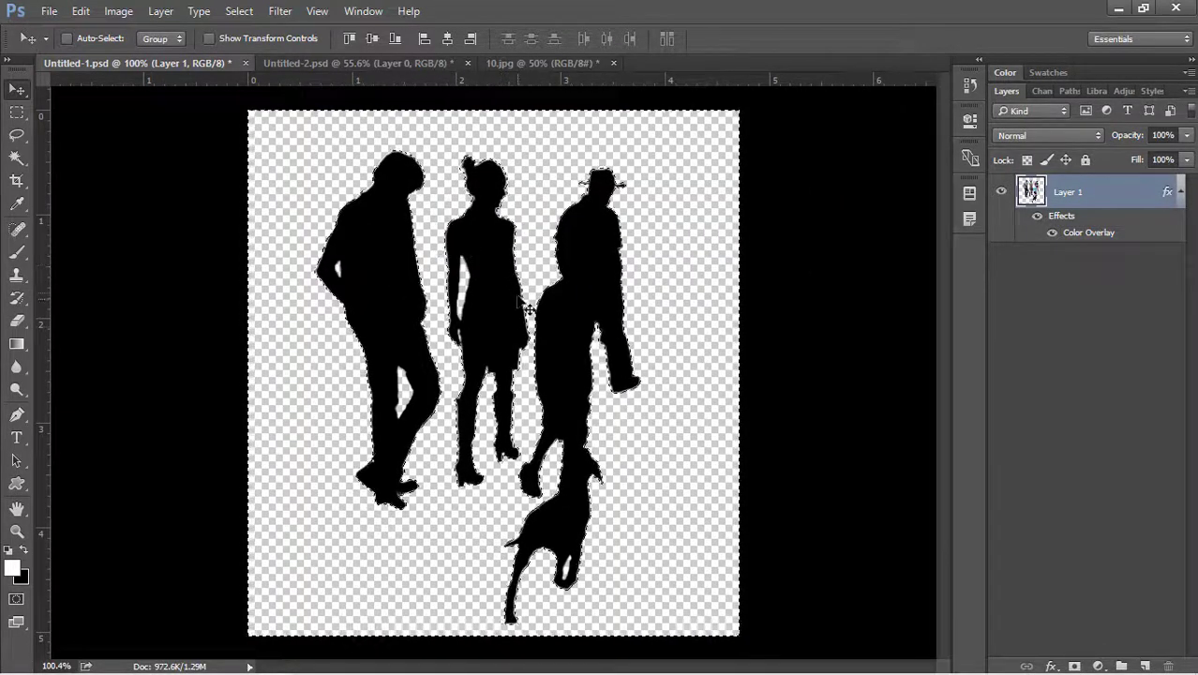
# On a new layer in 10.jpg, stamp black (000000) family-and-dog silhouettes left of the pavilion.
pyautogui.click(529, 64)
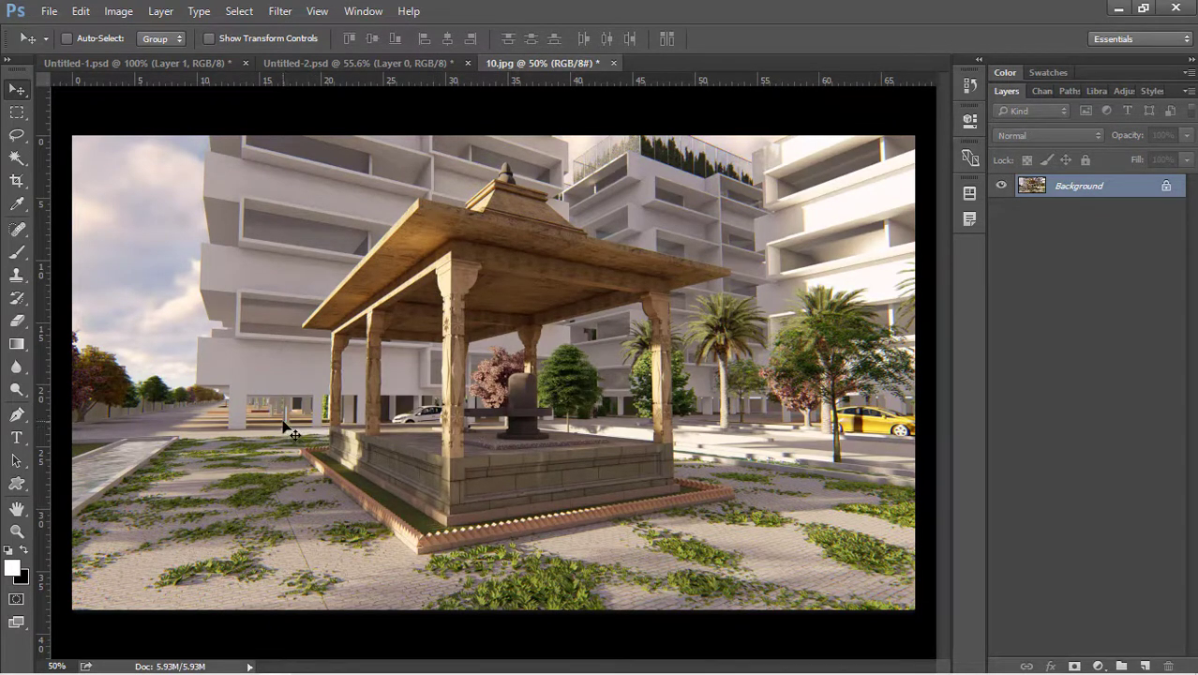
pyautogui.press('b')
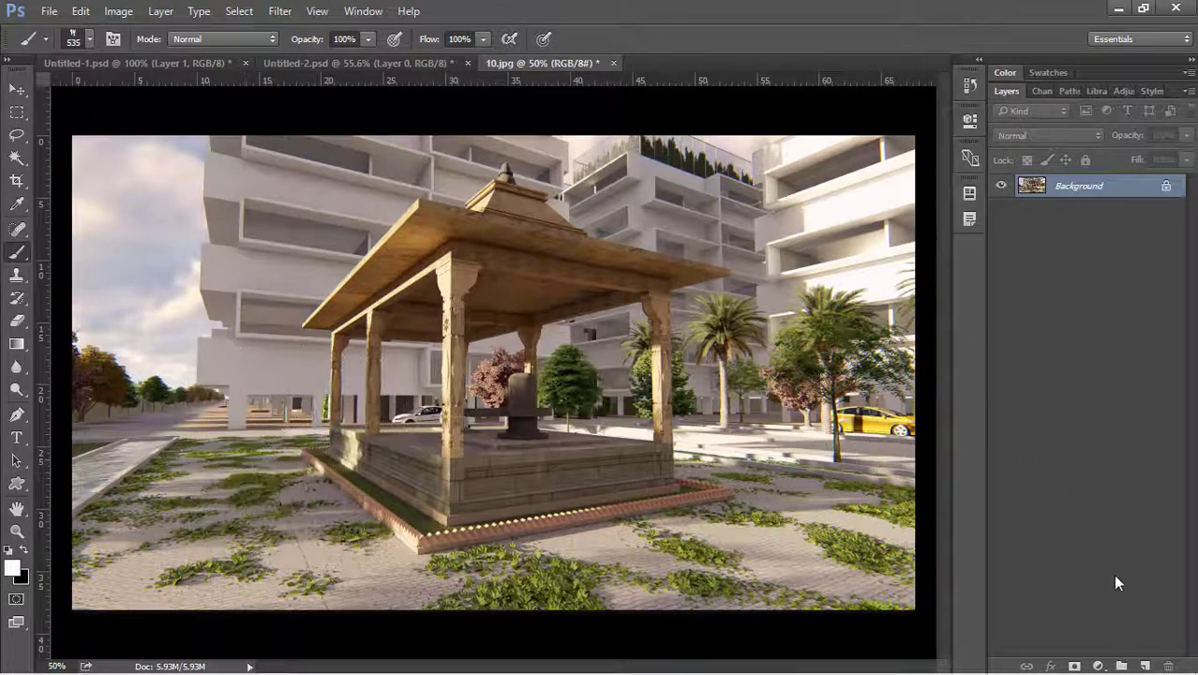
pyautogui.click(1142, 663)
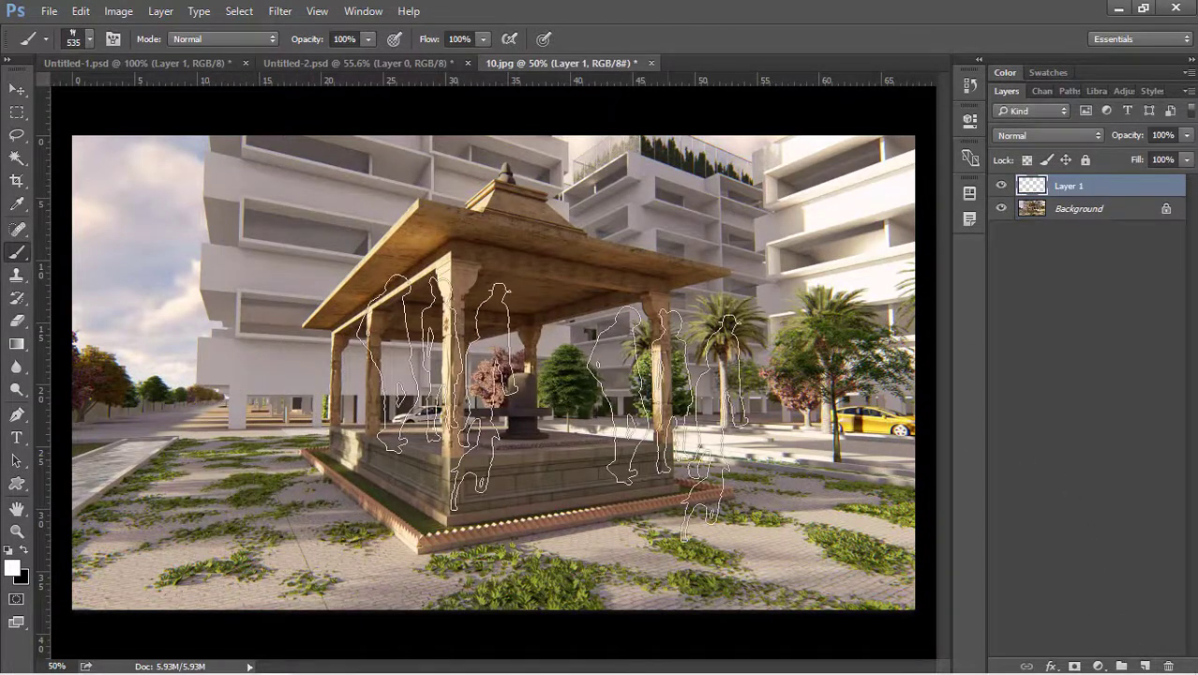
pyautogui.click(13, 567)
pyautogui.write('000000')
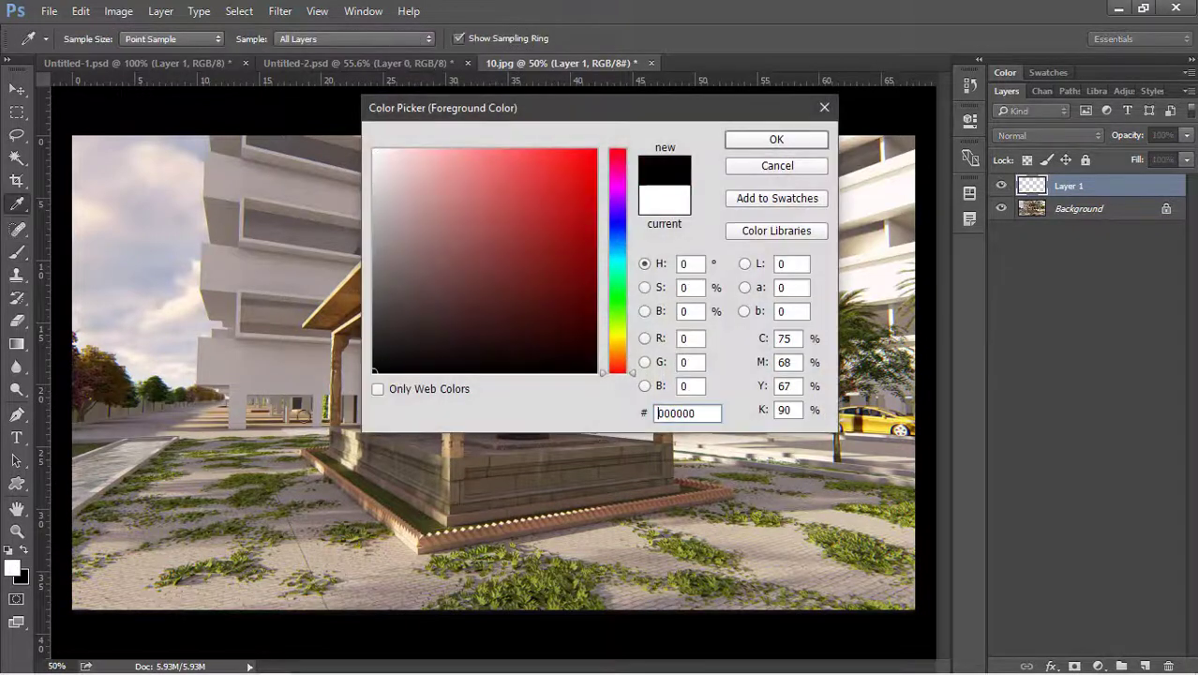
pyautogui.click(755, 140)
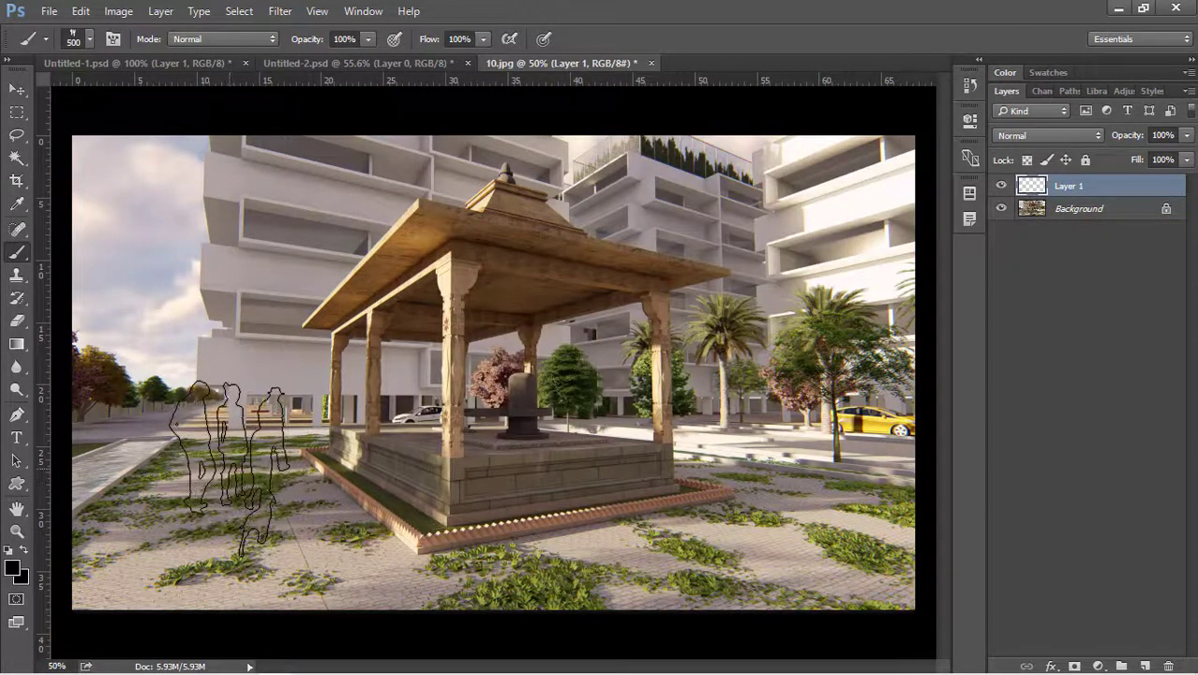
pyautogui.click(224, 461)
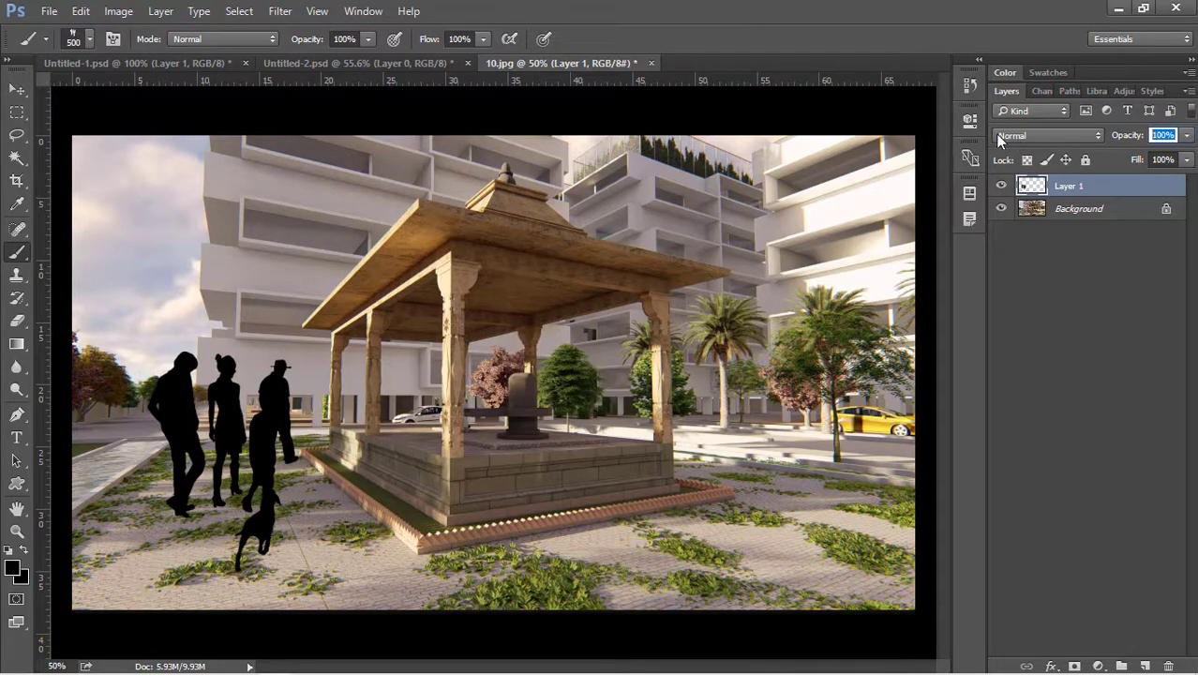
# Set the silhouette layer's opacity to 40%.
pyautogui.write('40')
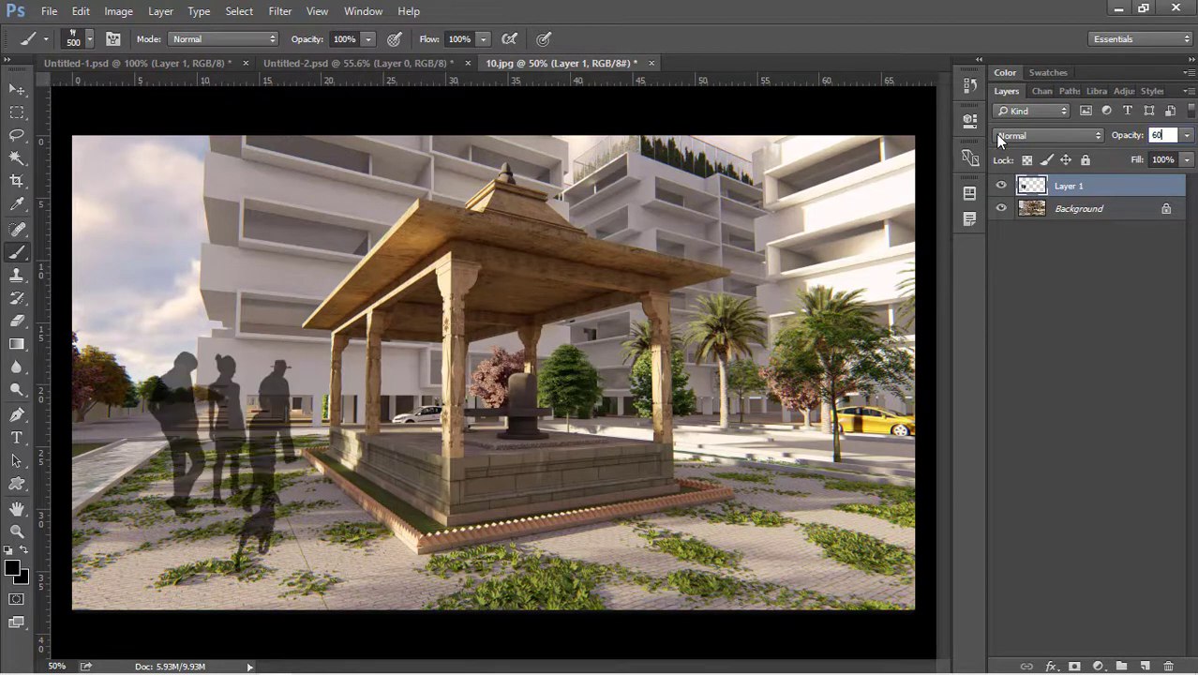
pyautogui.press('Return')
pyautogui.press('v')
pyautogui.scroll(-1, 495, 363)
pyautogui.scroll(10, 279, 446)
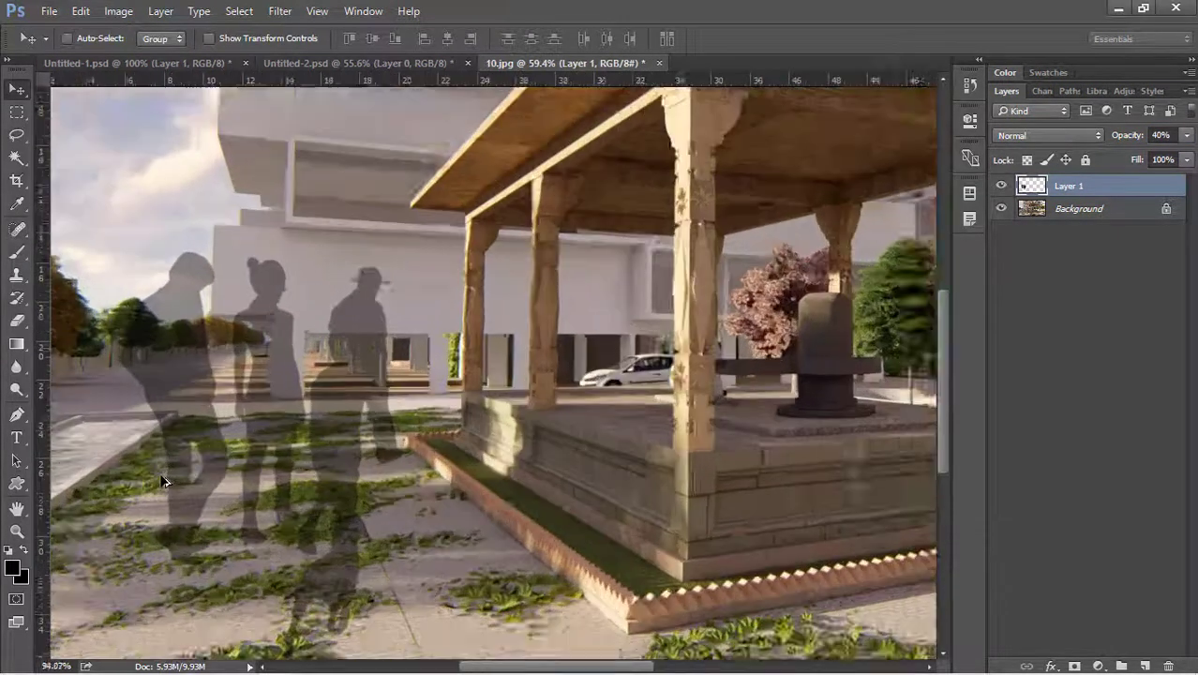
# Scale the silhouette figures down to about 85% with Free Transform.
pyautogui.hotkey('ctrl', 't')
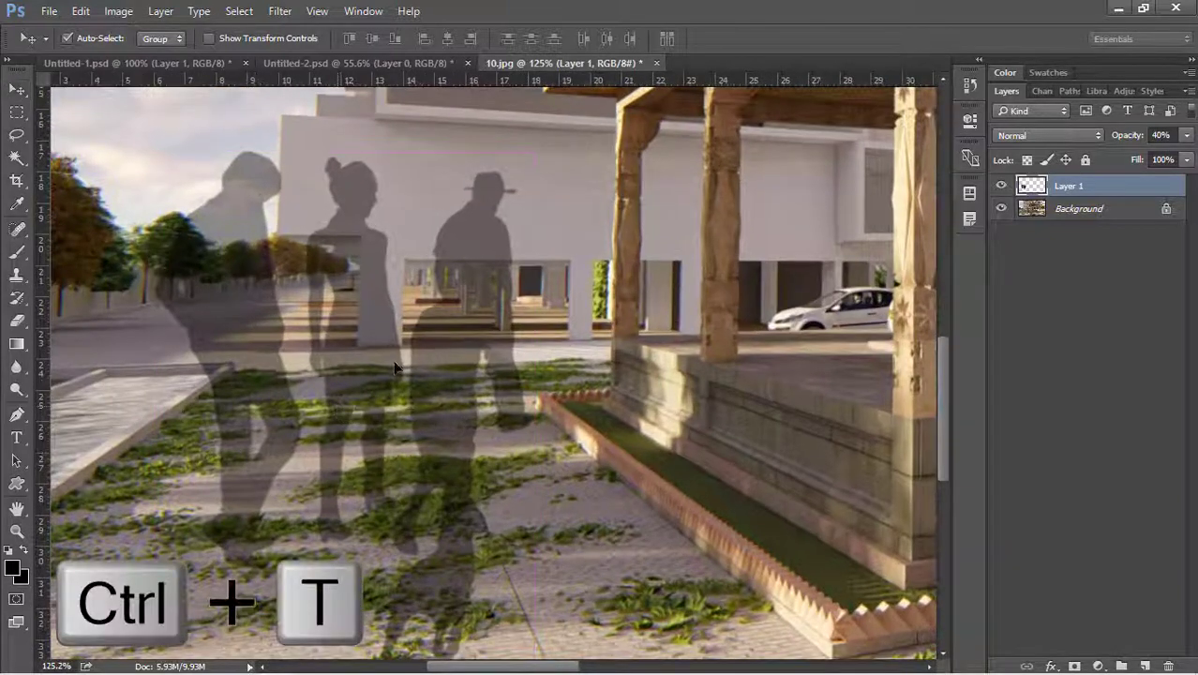
pyautogui.moveTo(535, 150); pyautogui.dragTo(477, 231)
pyautogui.click(798, 39)
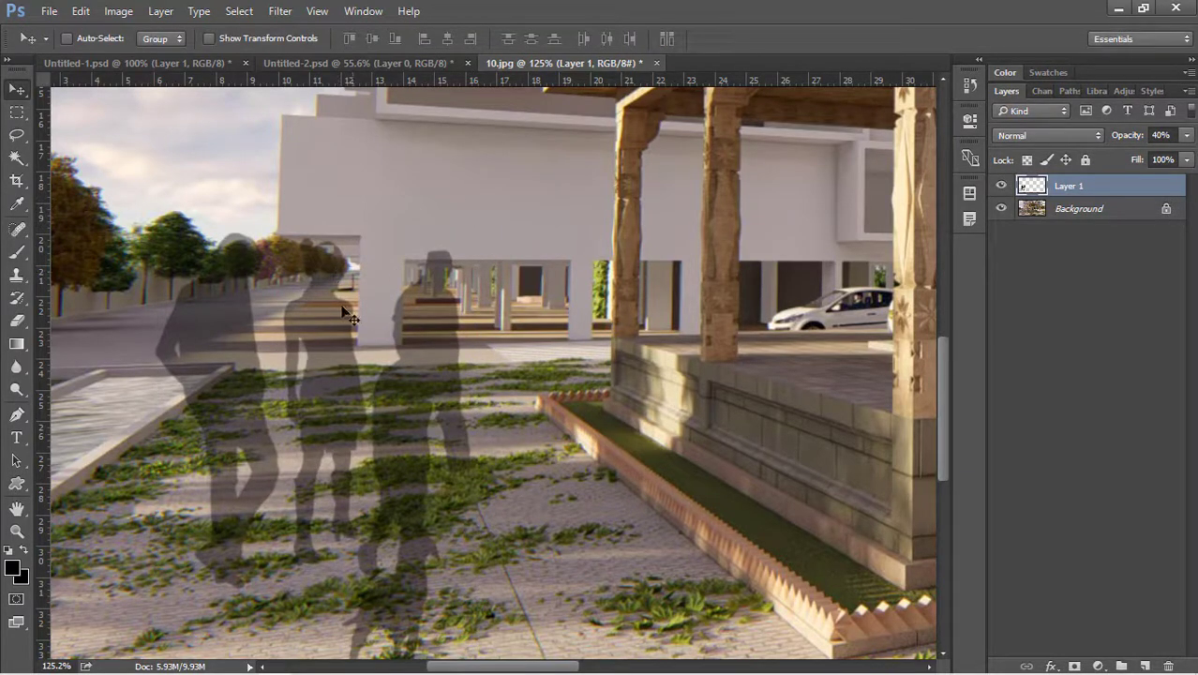
pyautogui.scroll(-11, 334, 300)
# Stamp one person silhouette right of the pavilion using the 2500 px people preset shrunk to 500 px.
pyautogui.press('b')
pyautogui.rightClick(570, 346)
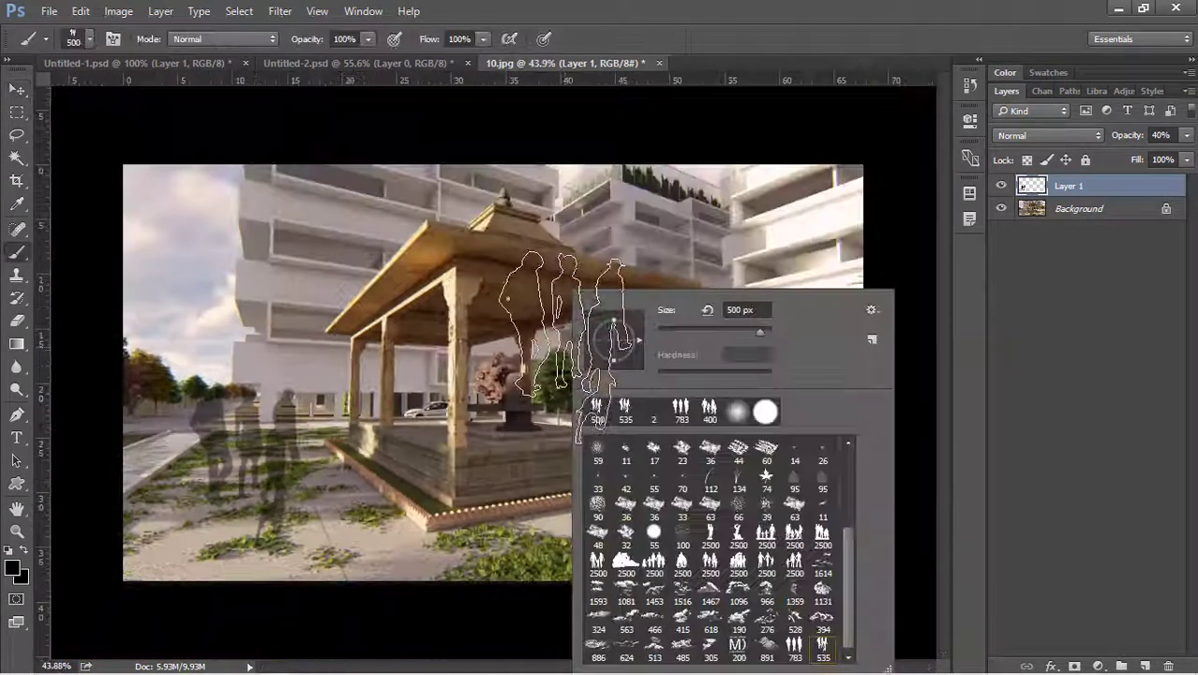
pyautogui.click(709, 539)
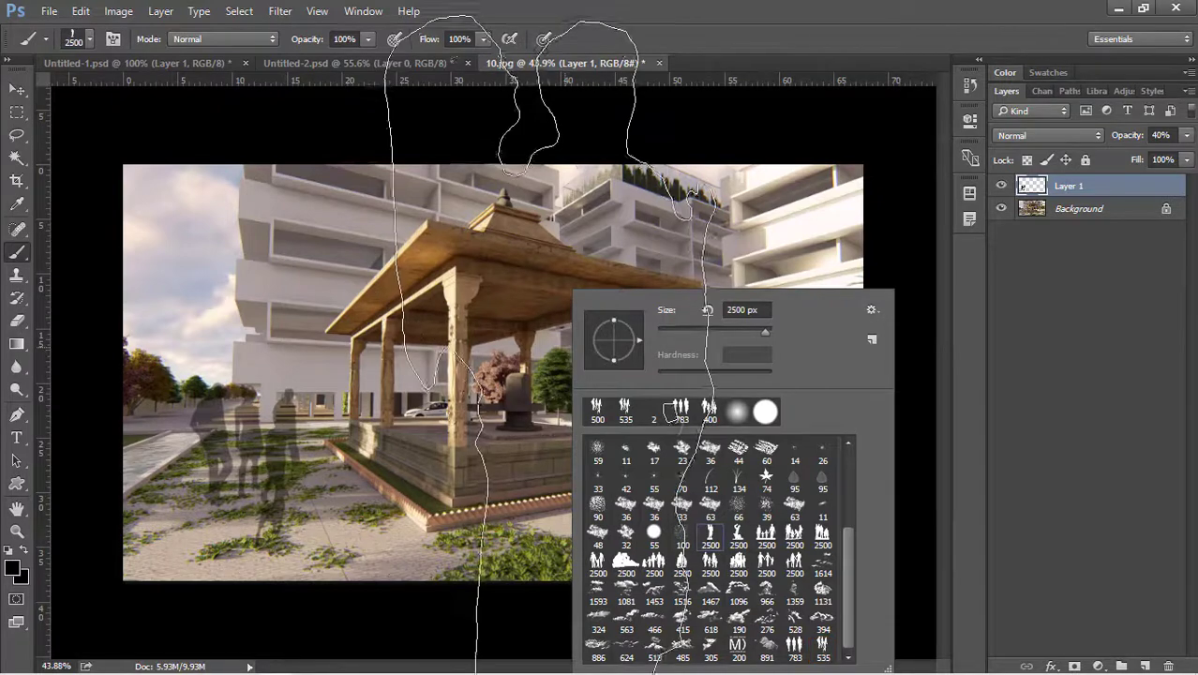
pyautogui.press('Return')
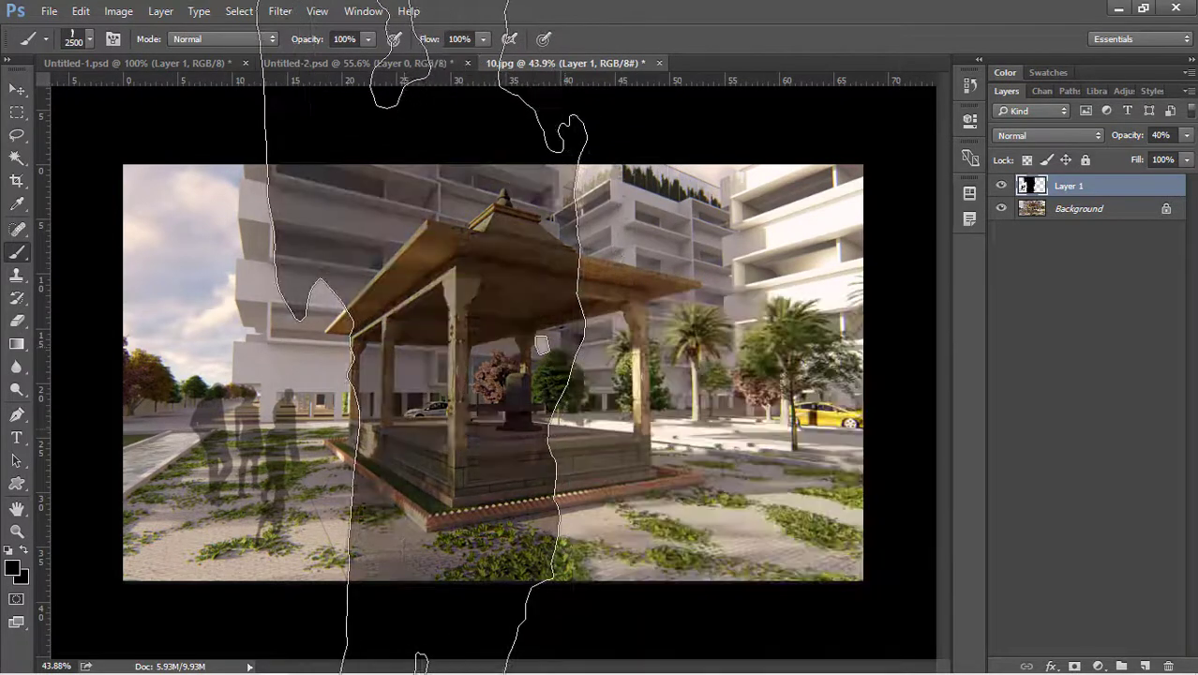
pyautogui.press('[')
pyautogui.press('[')
pyautogui.press('[')
pyautogui.press('[')
pyautogui.press('[')
pyautogui.press('[')
pyautogui.press('[')
pyautogui.press('[')
pyautogui.press('[')
pyautogui.press('[')
pyautogui.press('[')
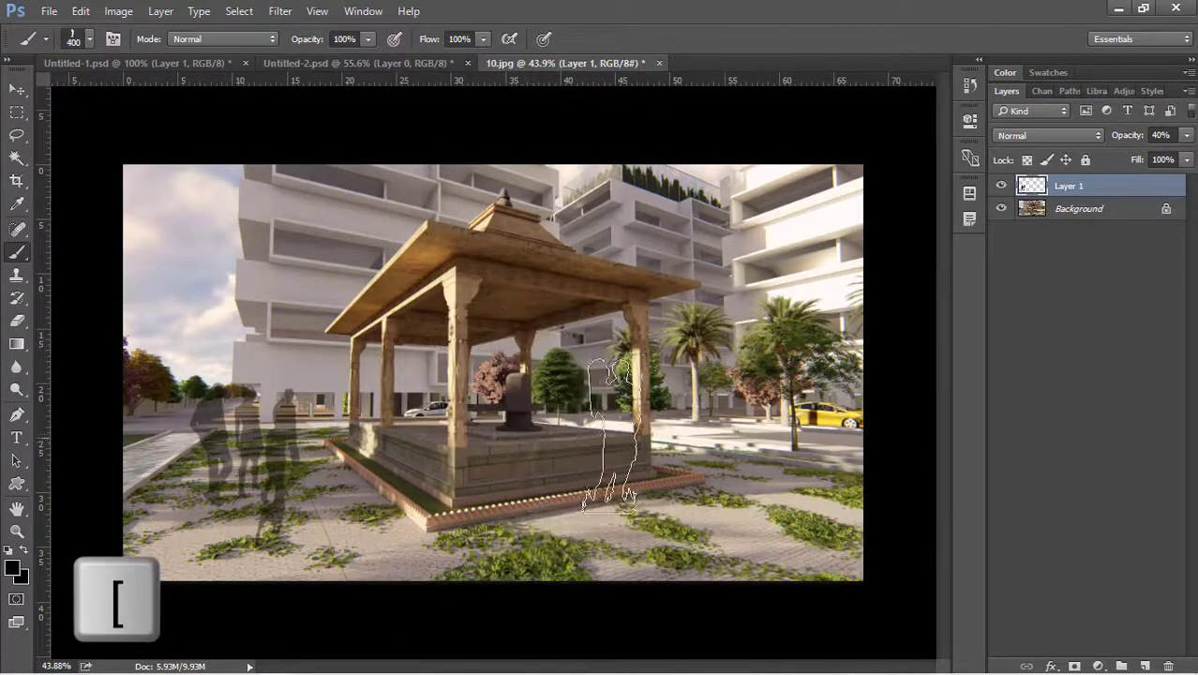
pyautogui.click(734, 433)
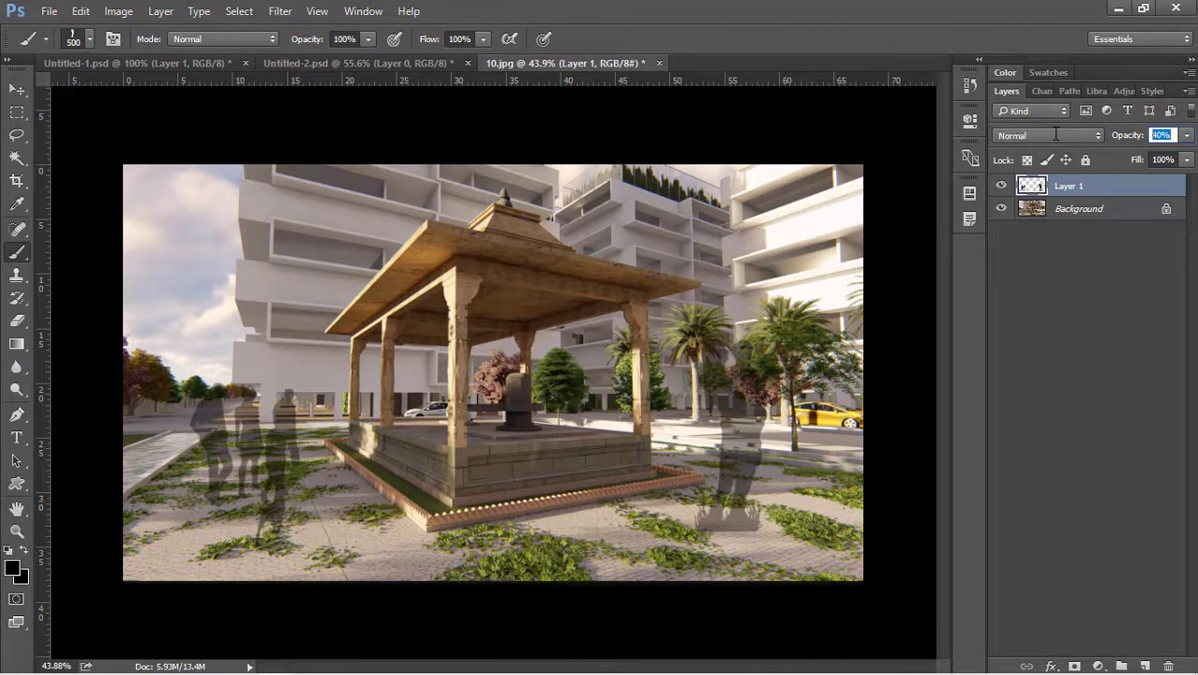
# Raise Layer 1's opacity to 60% and zoom in slightly on the render.
pyautogui.write('60')
pyautogui.press('Return')
pyautogui.press('v')
pyautogui.hotkey('ctrl', '+')
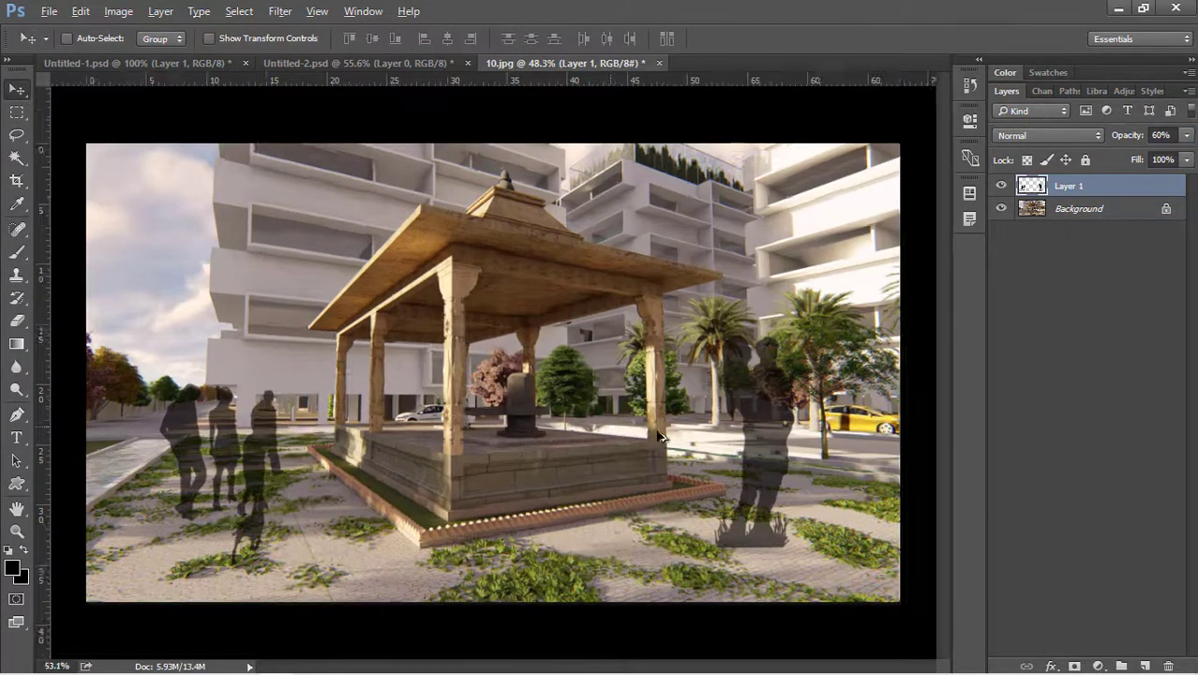
pyautogui.scroll(-1, 659, 436)
# Check the single-person brush preset's options without changes, then return Layer 1 to 40% opacity.
pyautogui.press('b')
pyautogui.rightClick(588, 426)
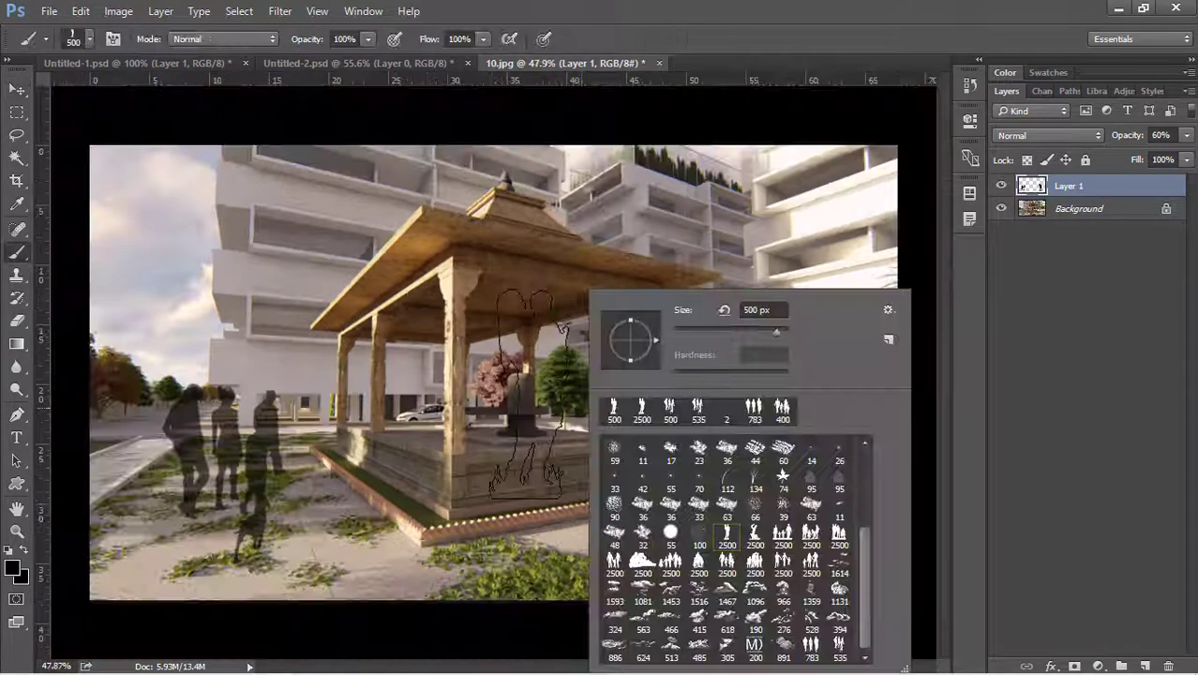
pyautogui.rightClick(730, 543)
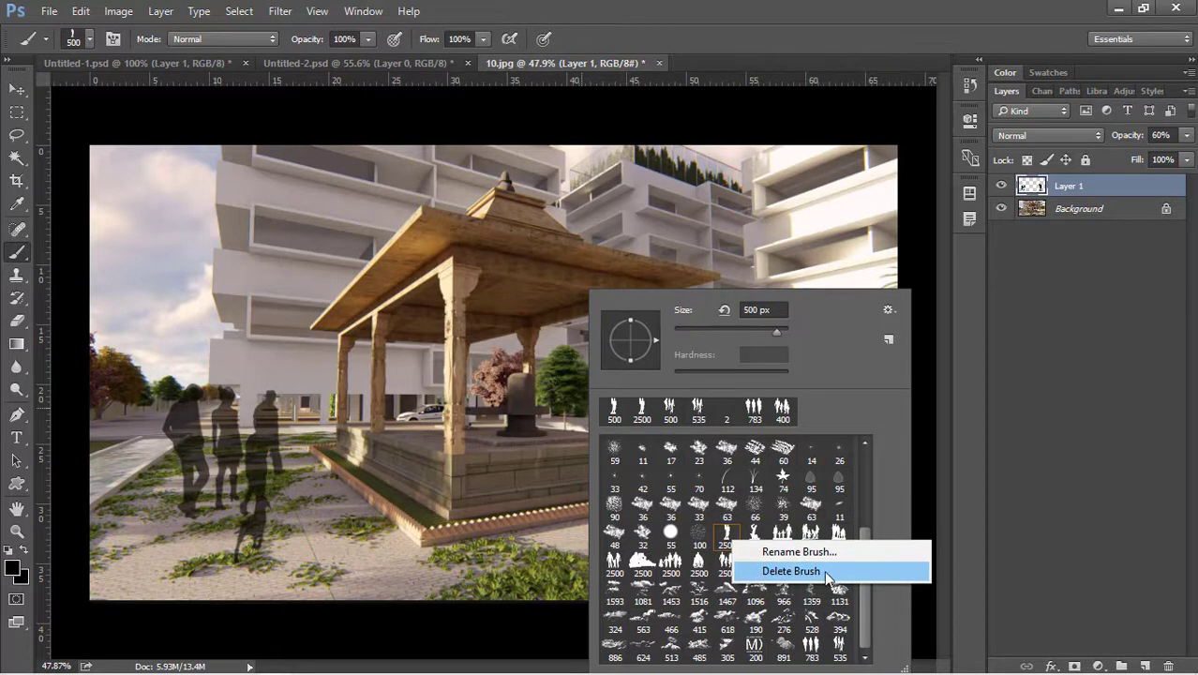
pyautogui.click(418, 303)
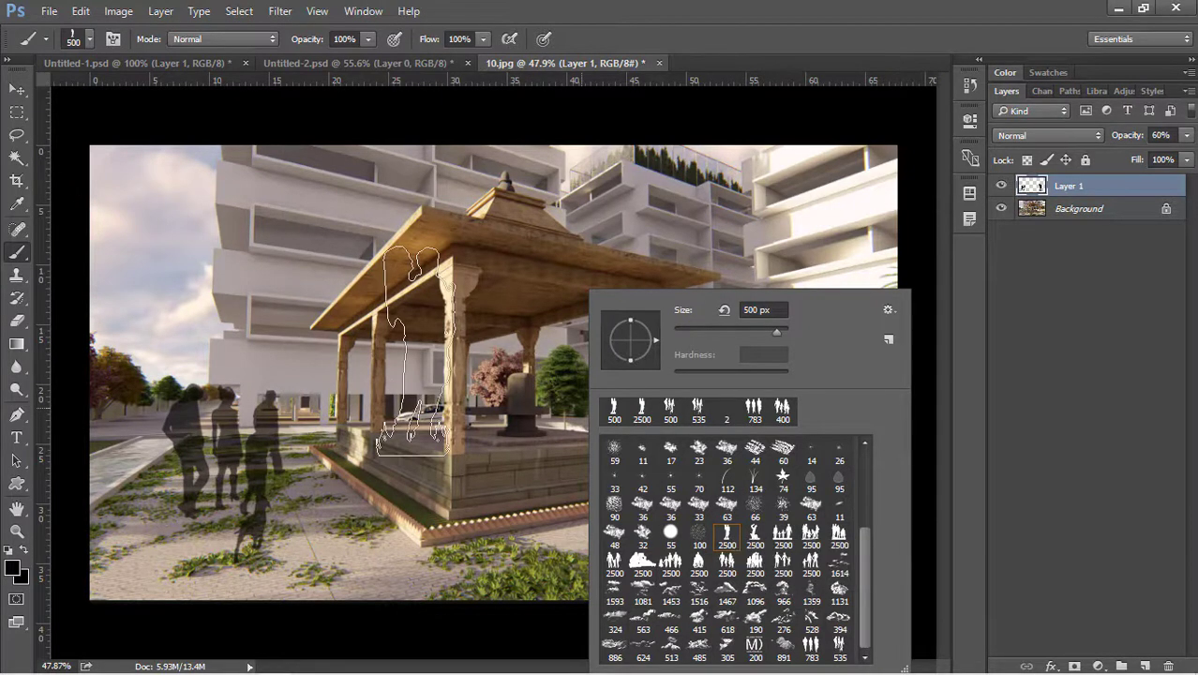
pyautogui.click(422, 304)
pyautogui.press('v')
pyautogui.press('4')
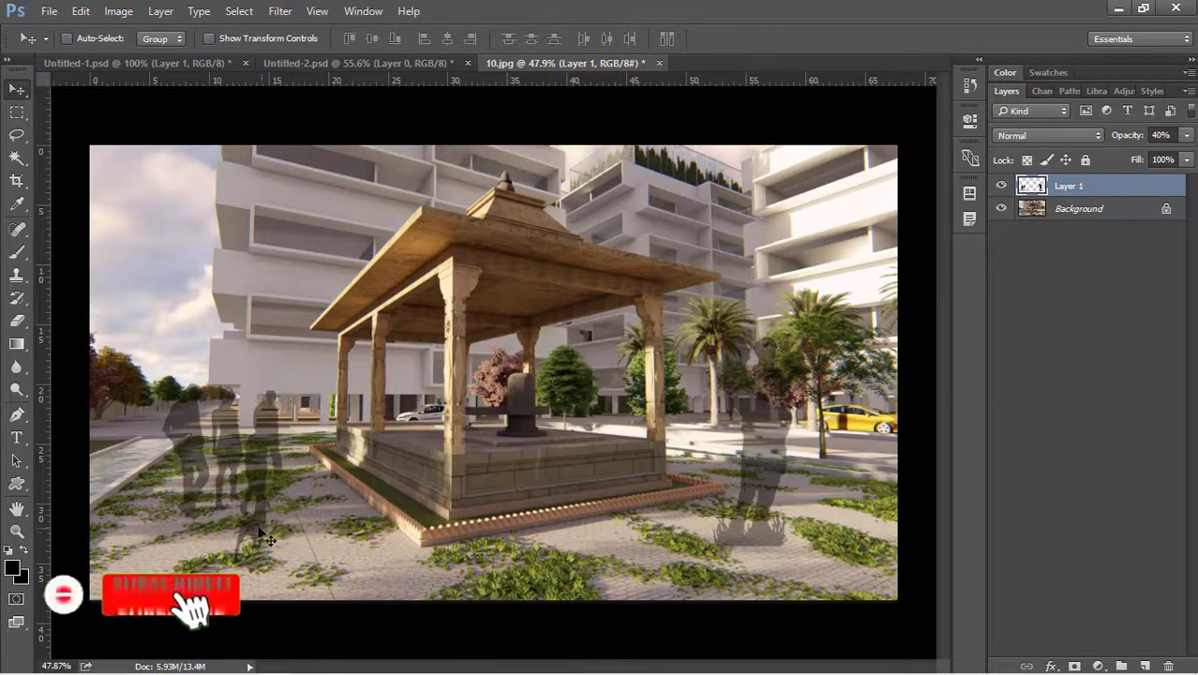
pyautogui.scroll(3, 242, 529)
pyautogui.scroll(2, 241, 529)
pyautogui.scroll(-6, 246, 511)
pyautogui.scroll(4, 262, 471)
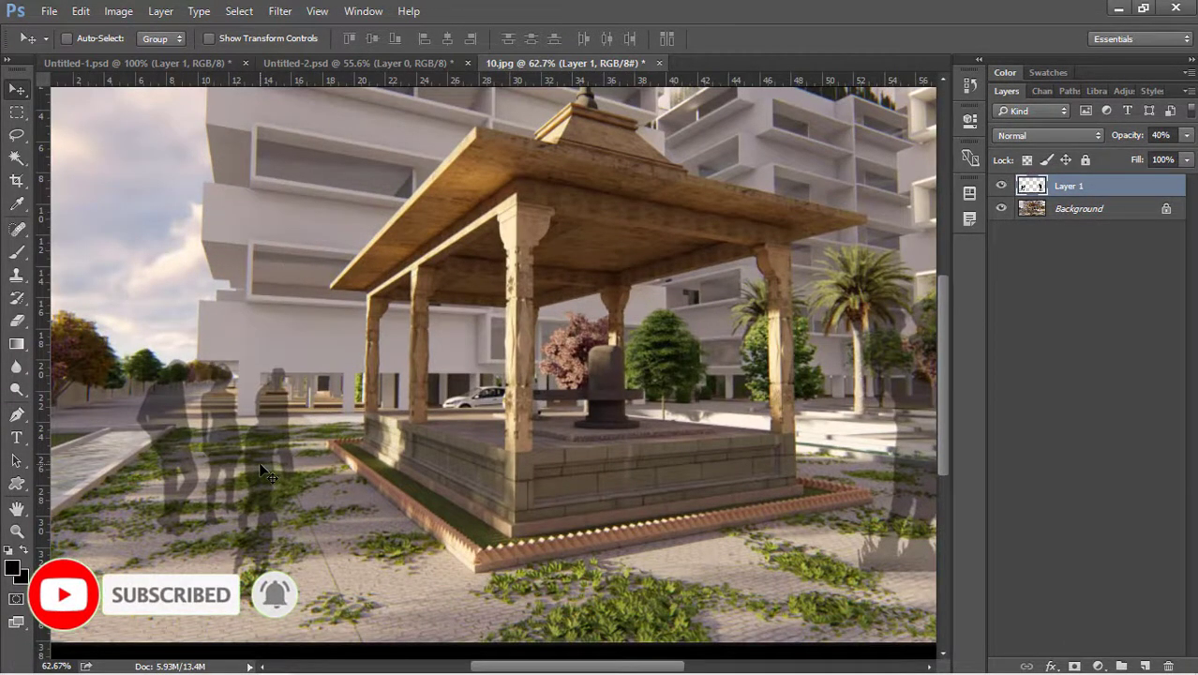
pyautogui.scroll(-2, 366, 469)
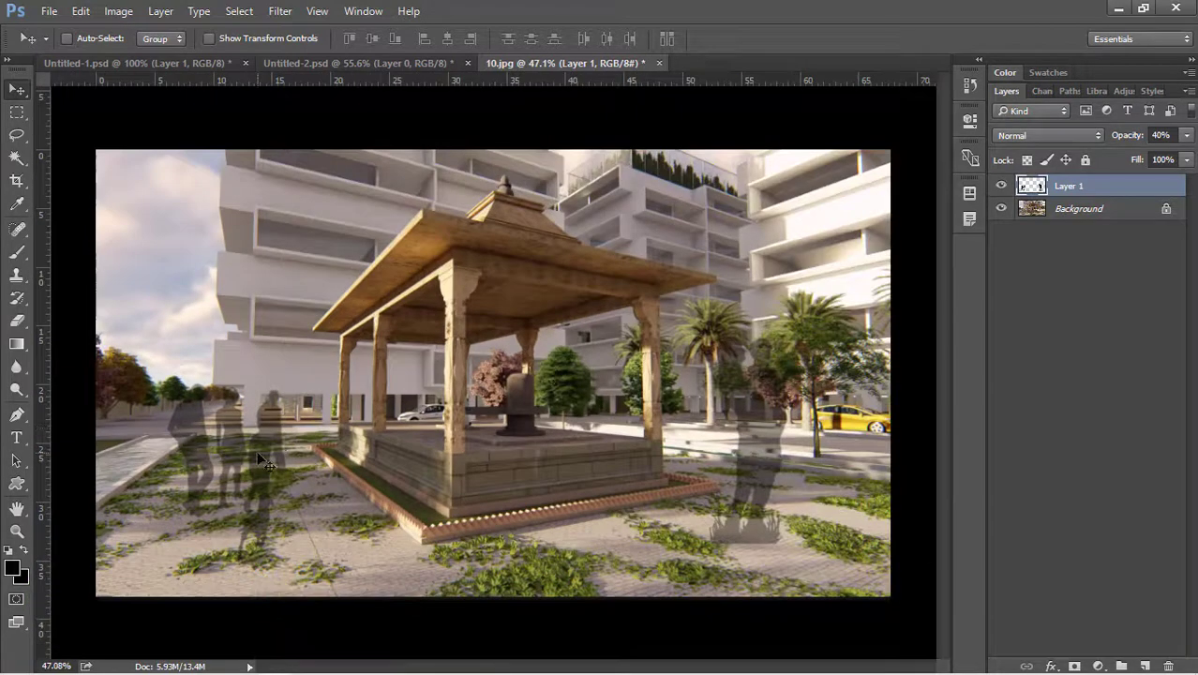
pyautogui.scroll(4, 242, 496)
pyautogui.scroll(-3, 285, 429)
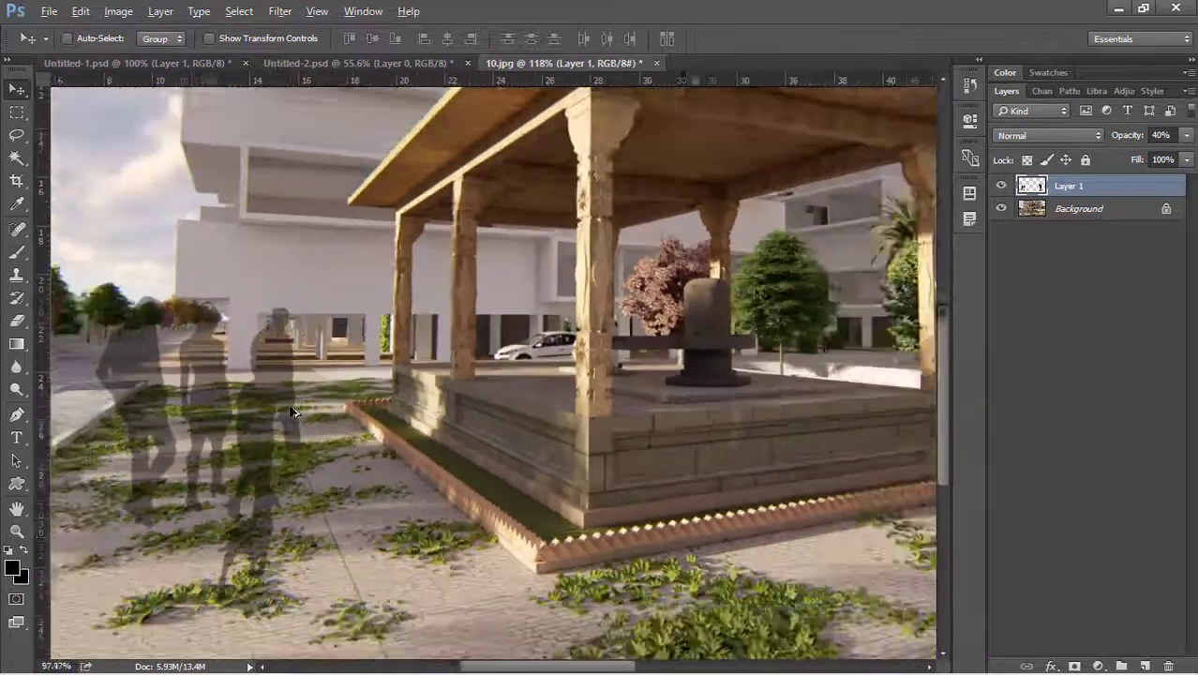
pyautogui.scroll(-2, 293, 413)
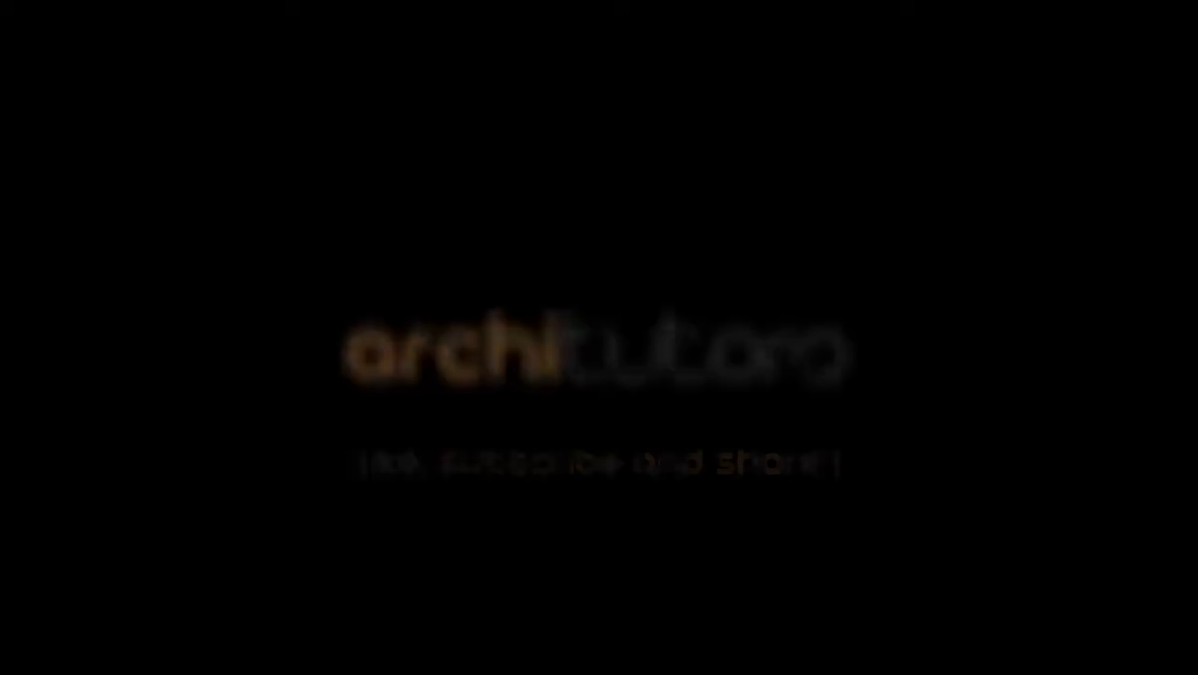